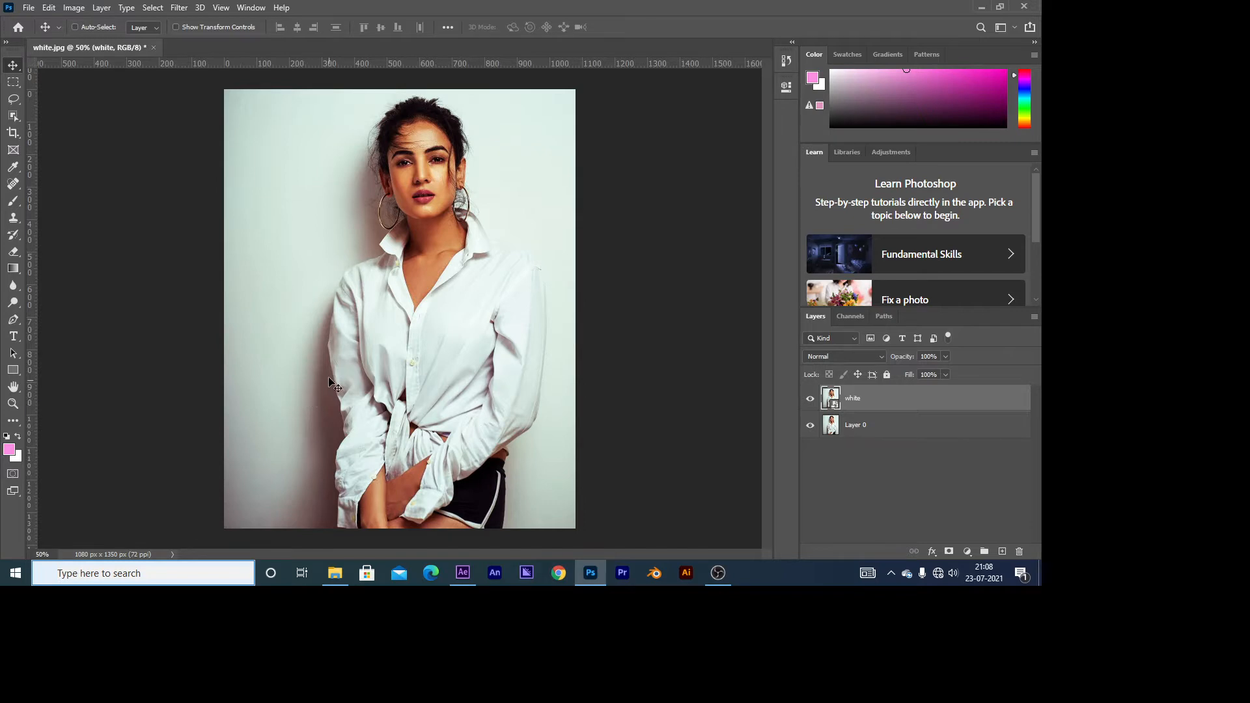
Step: Select the white shirt's body, sleeves and cuffs with the Quick Selection tool
{"action": "scroll", "coordinate": [386, 435], "scroll_direction": "up", "scroll_amount": 5}
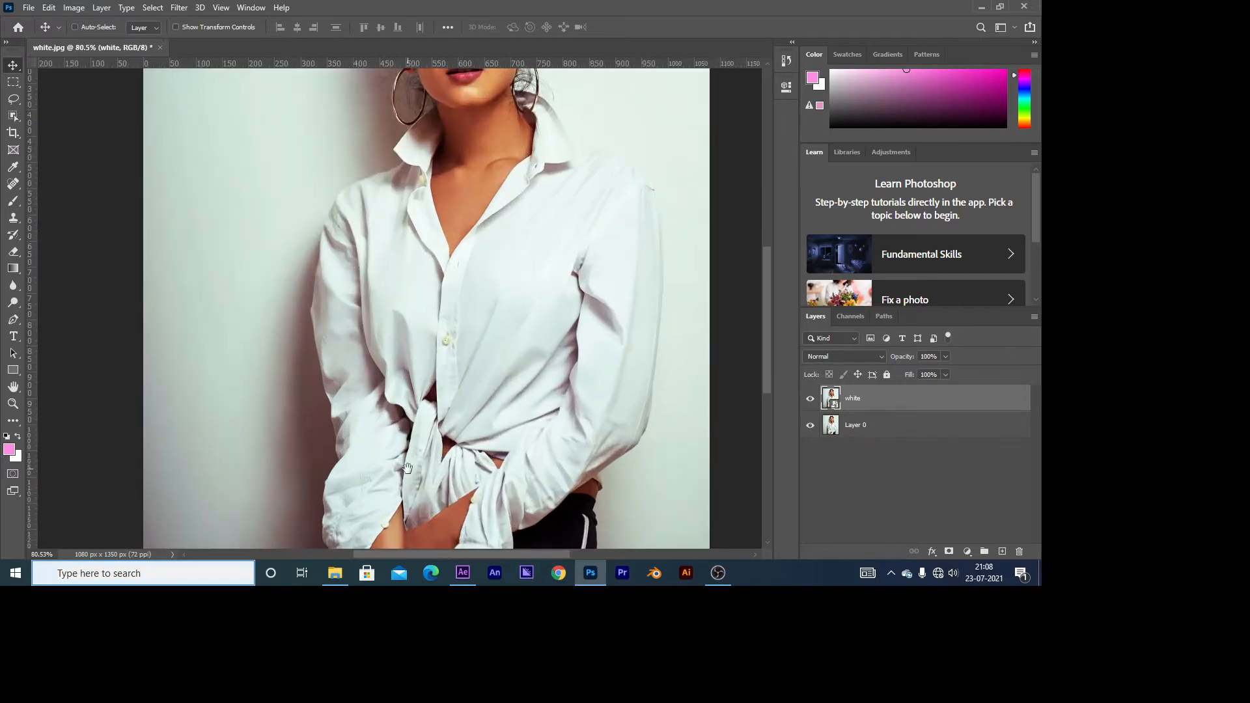
{"action": "left_click_drag", "start_coordinate": [402, 464], "coordinate": [362, 300]}
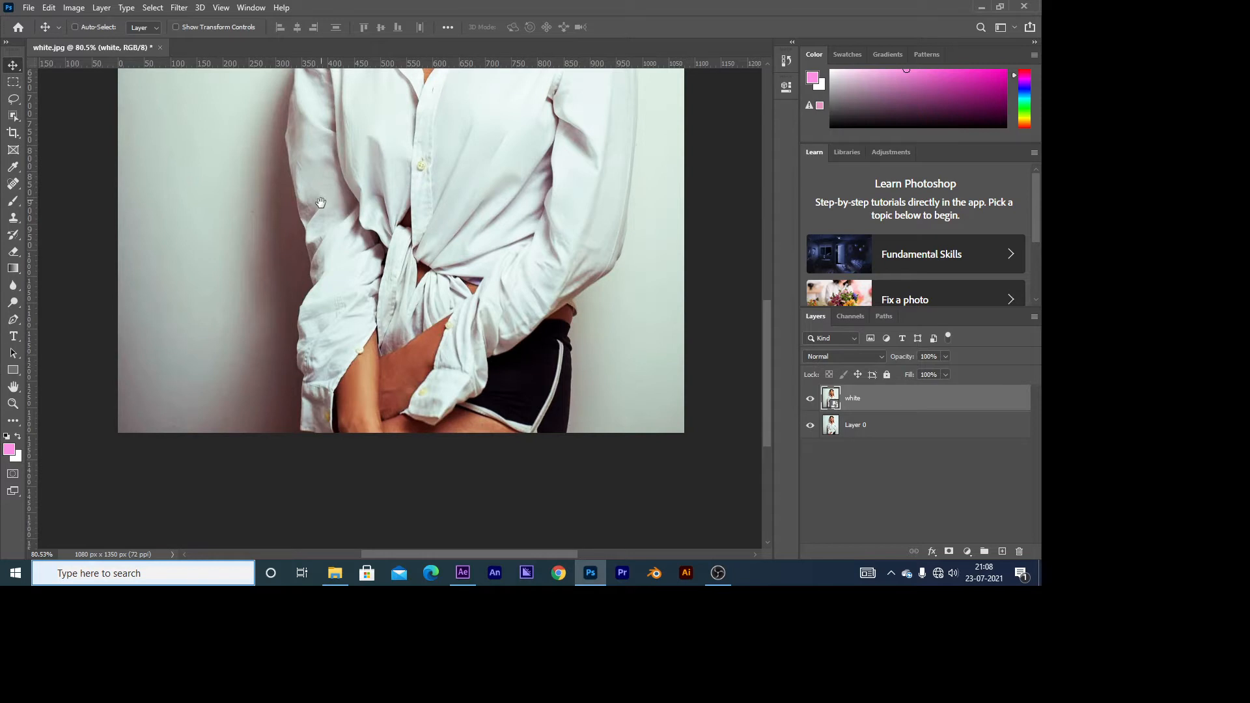
{"action": "left_click_drag", "start_coordinate": [320, 202], "coordinate": [324, 358]}
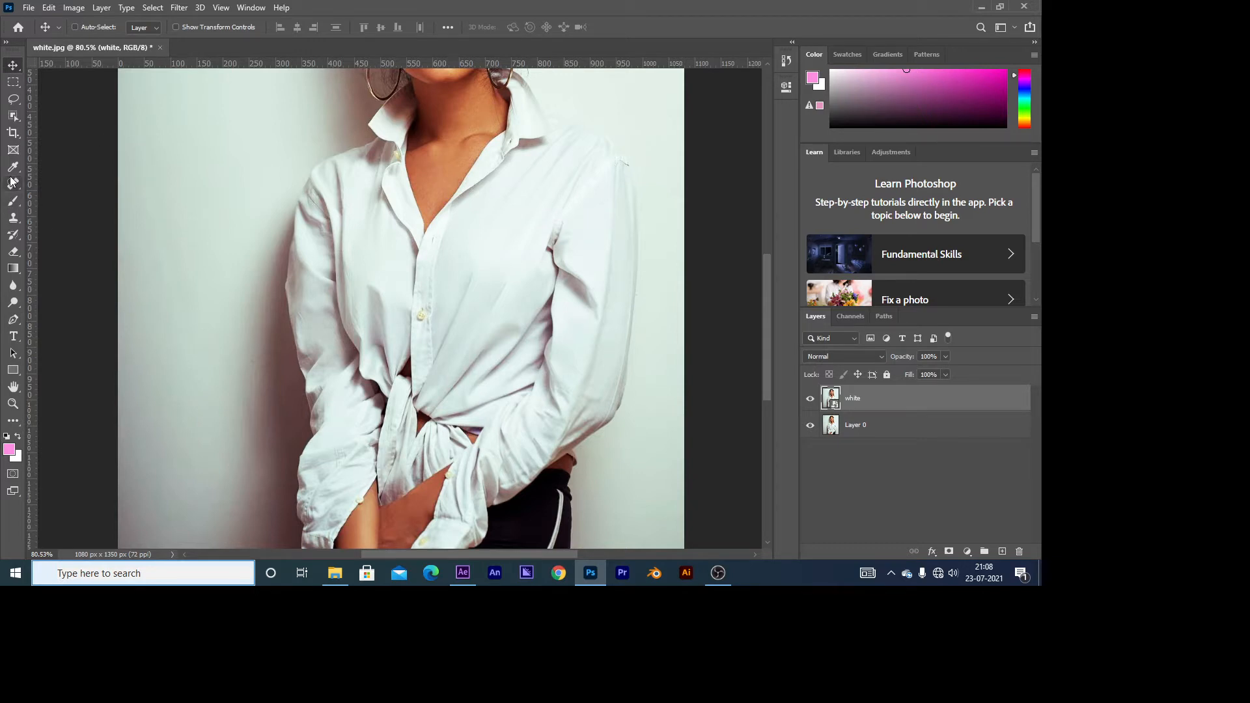
{"action": "left_click", "coordinate": [13, 116]}
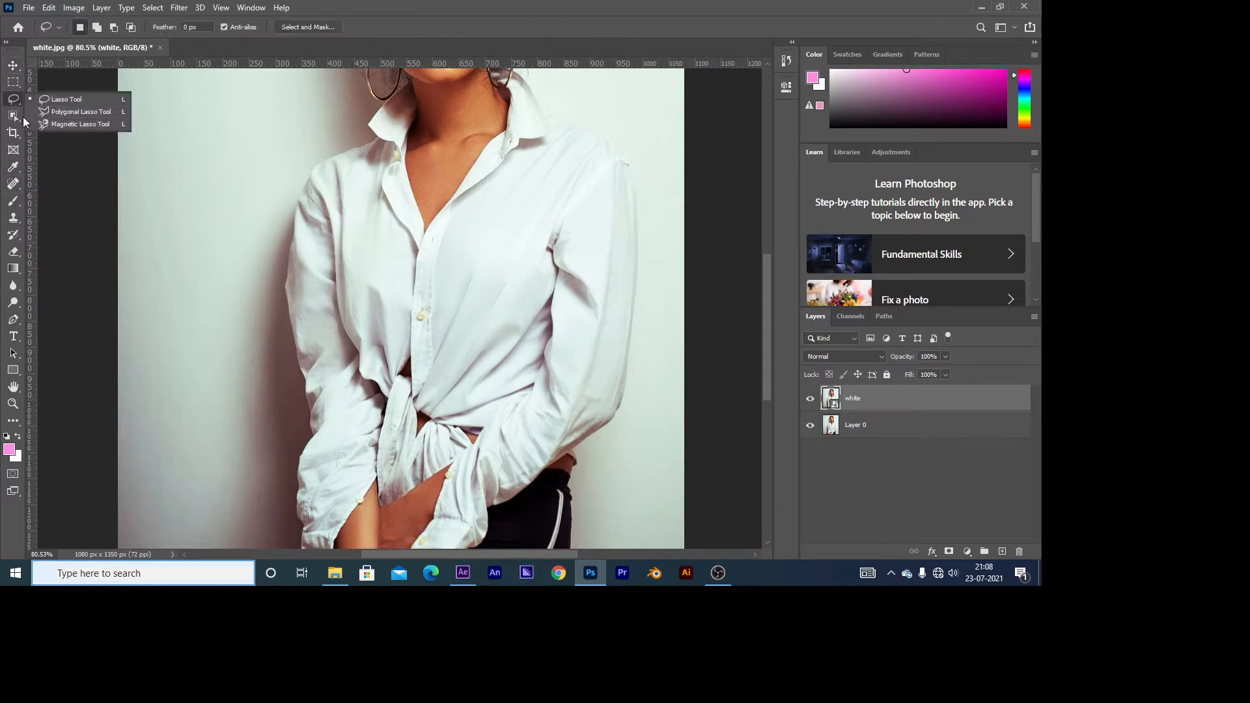
{"action": "left_click", "coordinate": [72, 128]}
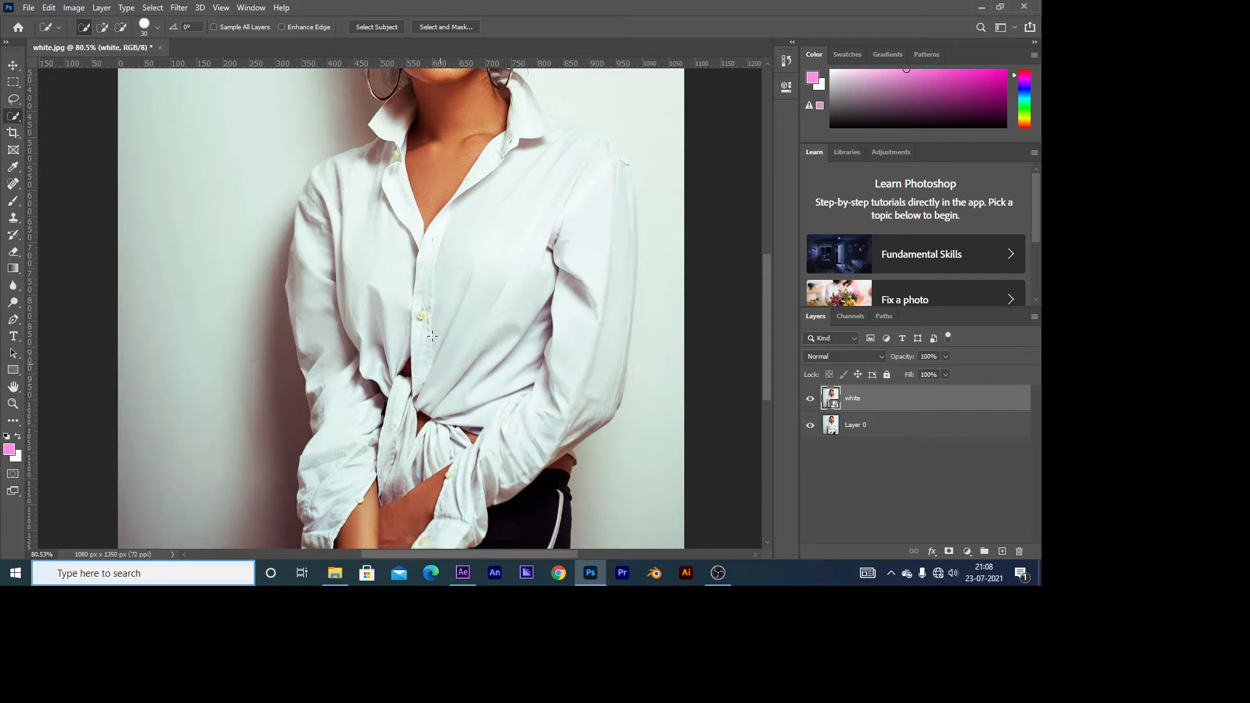
{"action": "mouse_move", "coordinate": [433, 336]}
{"action": "left_mouse_down"}
{"action": "mouse_move", "coordinate": [463, 281]}
{"action": "mouse_move", "coordinate": [538, 230]}
{"action": "mouse_move", "coordinate": [551, 185]}
{"action": "mouse_move", "coordinate": [475, 260]}
{"action": "mouse_move", "coordinate": [371, 215]}
{"action": "mouse_move", "coordinate": [320, 259]}
{"action": "mouse_move", "coordinate": [321, 194]}
{"action": "left_mouse_up"}
{"action": "left_click_drag", "start_coordinate": [335, 350], "coordinate": [335, 452]}
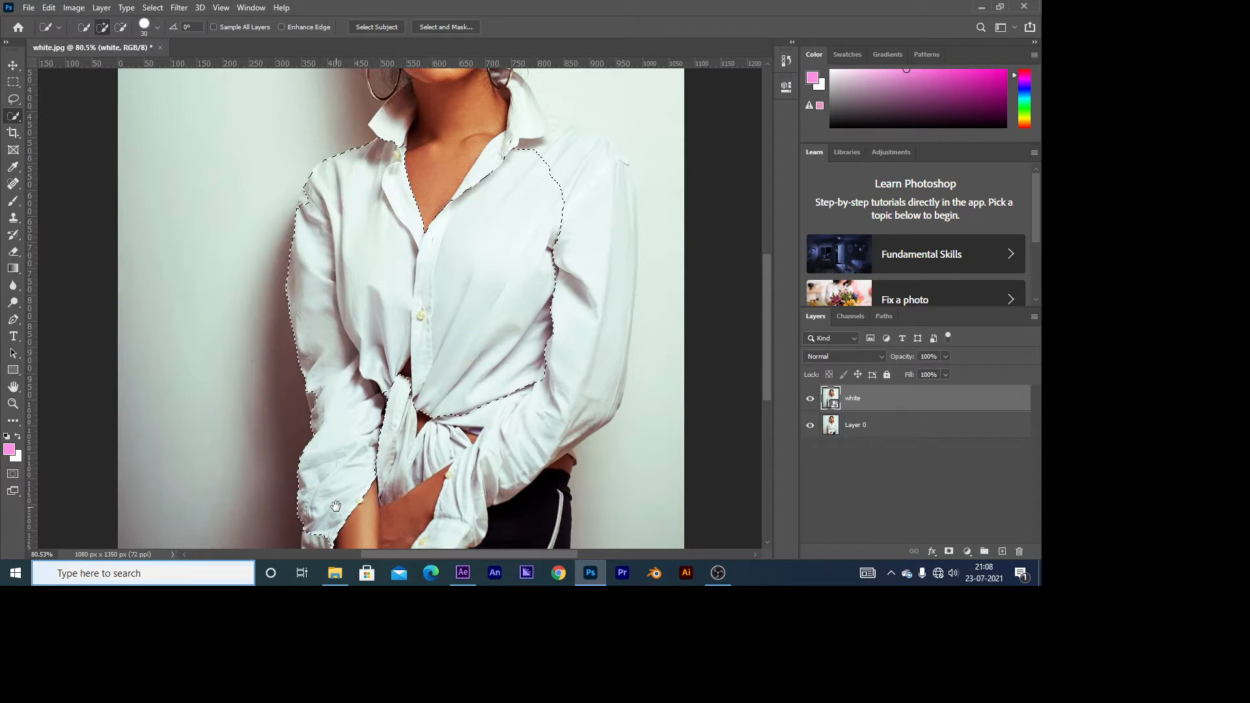
{"action": "left_click_drag", "start_coordinate": [314, 398], "coordinate": [288, 228]}
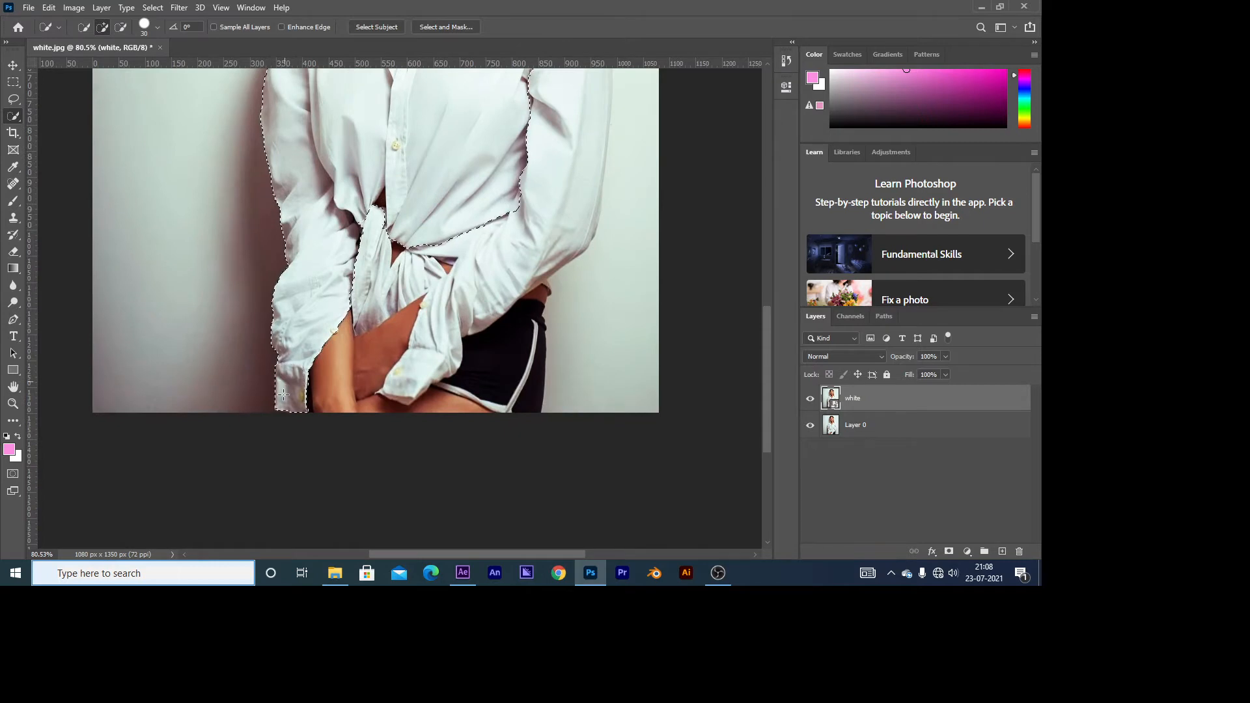
{"action": "mouse_move", "coordinate": [373, 224]}
{"action": "left_mouse_down"}
{"action": "mouse_move", "coordinate": [369, 274]}
{"action": "mouse_move", "coordinate": [441, 294]}
{"action": "mouse_move", "coordinate": [390, 381]}
{"action": "mouse_move", "coordinate": [407, 399]}
{"action": "mouse_move", "coordinate": [456, 241]}
{"action": "mouse_move", "coordinate": [546, 226]}
{"action": "mouse_move", "coordinate": [566, 192]}
{"action": "mouse_move", "coordinate": [527, 216]}
{"action": "mouse_move", "coordinate": [522, 317]}
{"action": "left_mouse_up"}
Step: Add the collar beside the neck to the shirt selection and subtract the neck skin from it
{"action": "left_click_drag", "start_coordinate": [544, 98], "coordinate": [549, 248]}
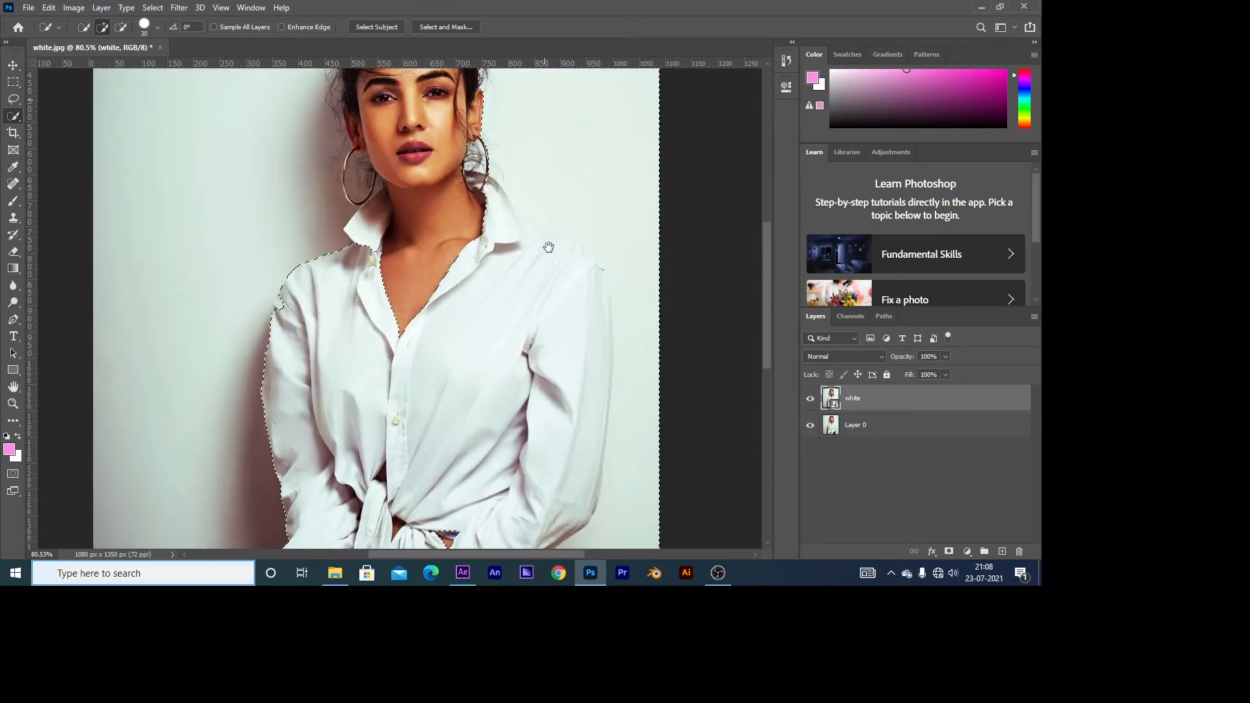
{"action": "left_click_drag", "start_coordinate": [549, 178], "coordinate": [537, 306]}
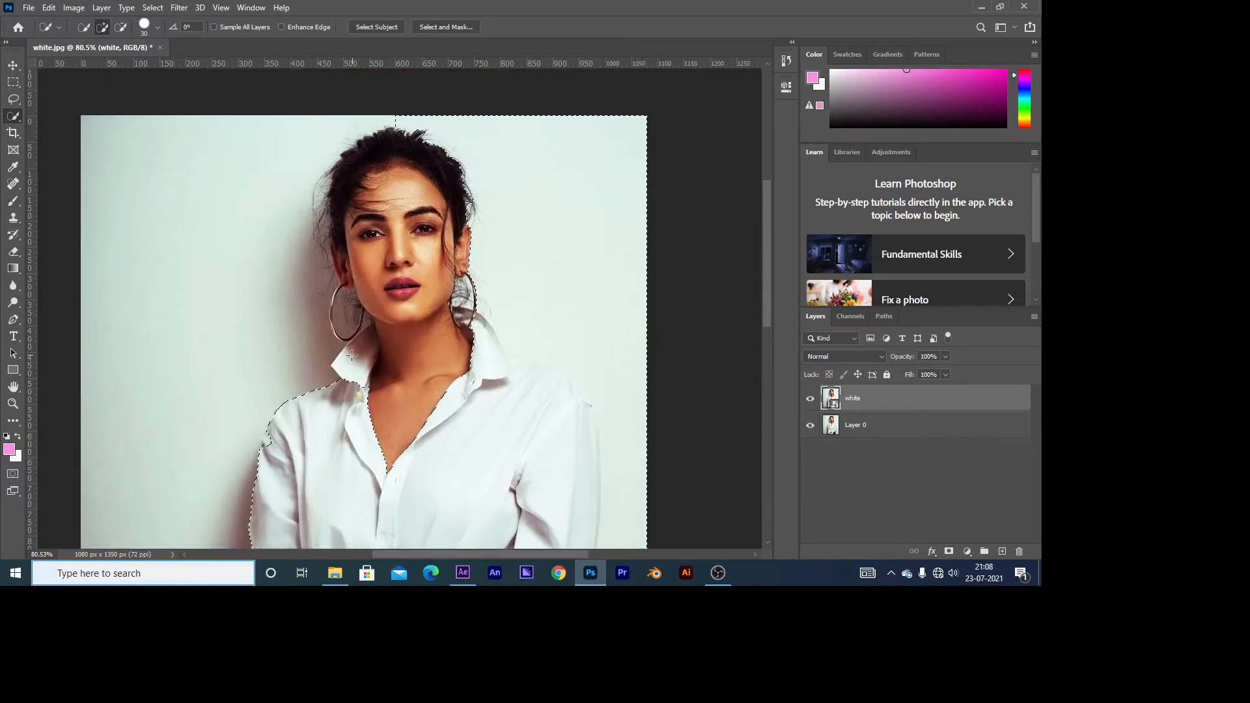
{"action": "mouse_move", "coordinate": [352, 355]}
{"action": "left_mouse_down"}
{"action": "mouse_move", "coordinate": [357, 337]}
{"action": "mouse_move", "coordinate": [422, 351]}
{"action": "mouse_move", "coordinate": [408, 382]}
{"action": "left_mouse_up"}
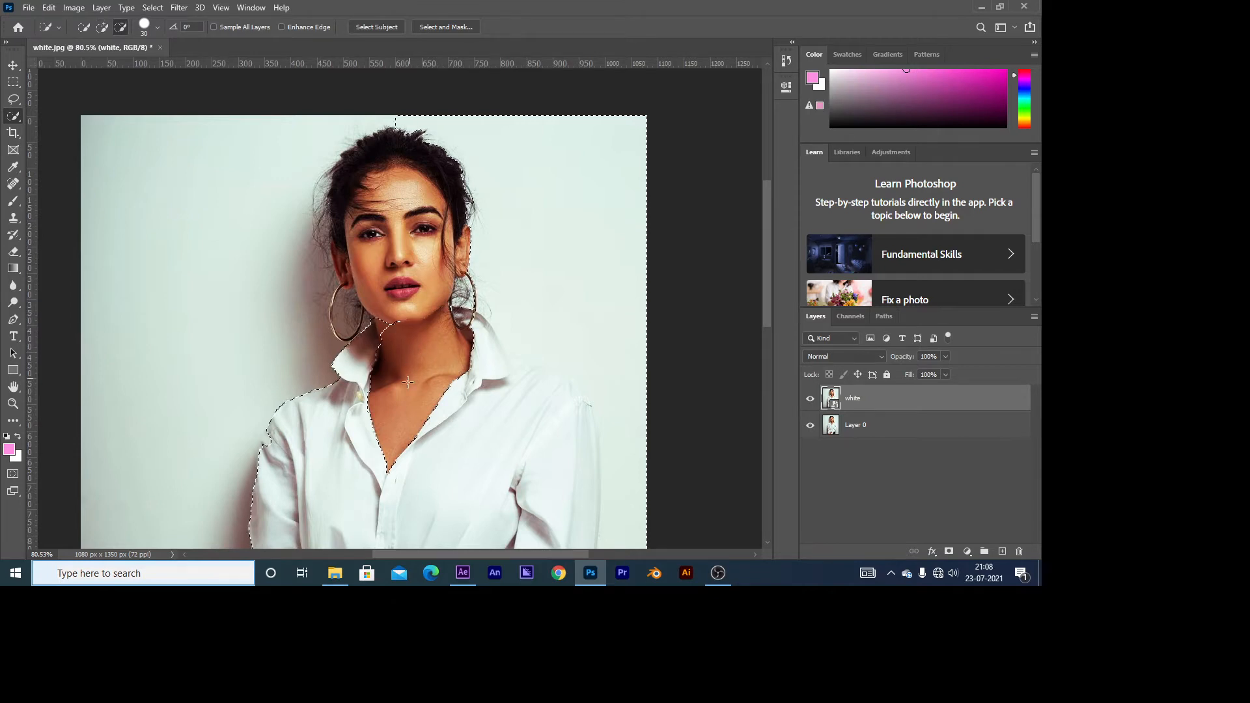
{"action": "left_click_drag", "start_coordinate": [390, 323], "coordinate": [431, 318]}
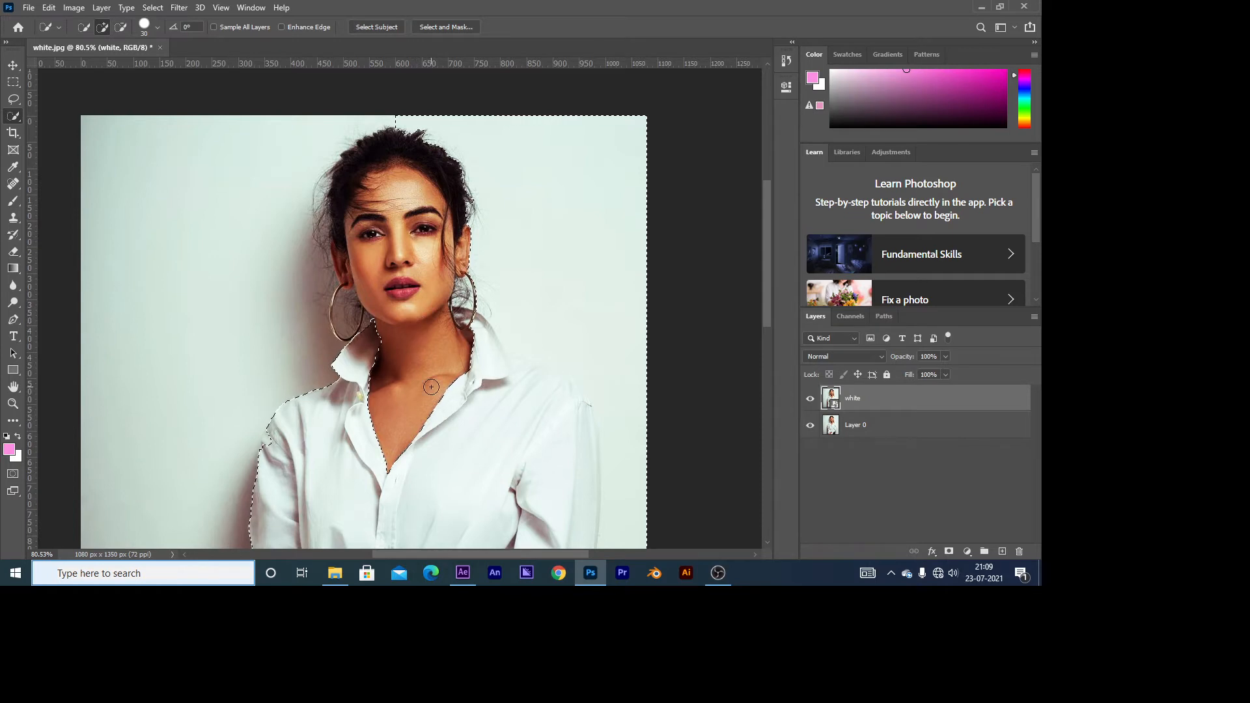
Step: Subtract the background beside the head, shoulder and outer sleeve from the selection with the Quick Selection tool
{"action": "left_click_drag", "start_coordinate": [515, 406], "coordinate": [363, 287]}
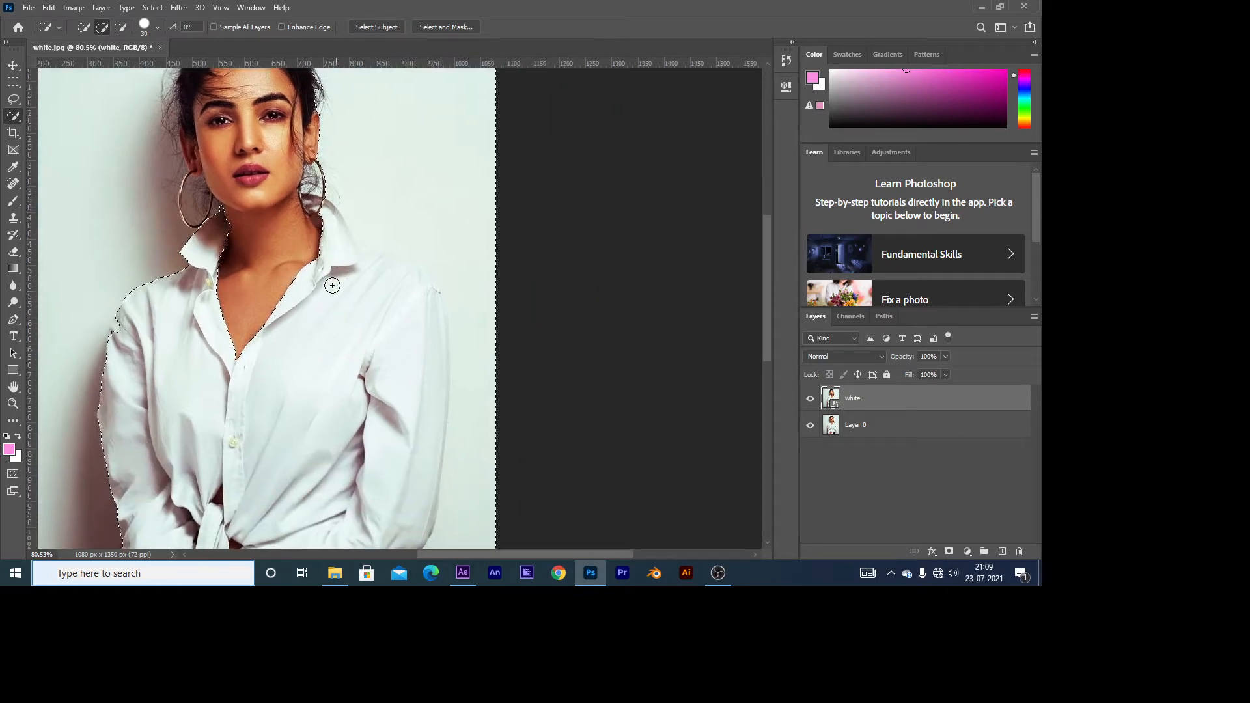
{"action": "left_click_drag", "start_coordinate": [335, 424], "coordinate": [326, 532]}
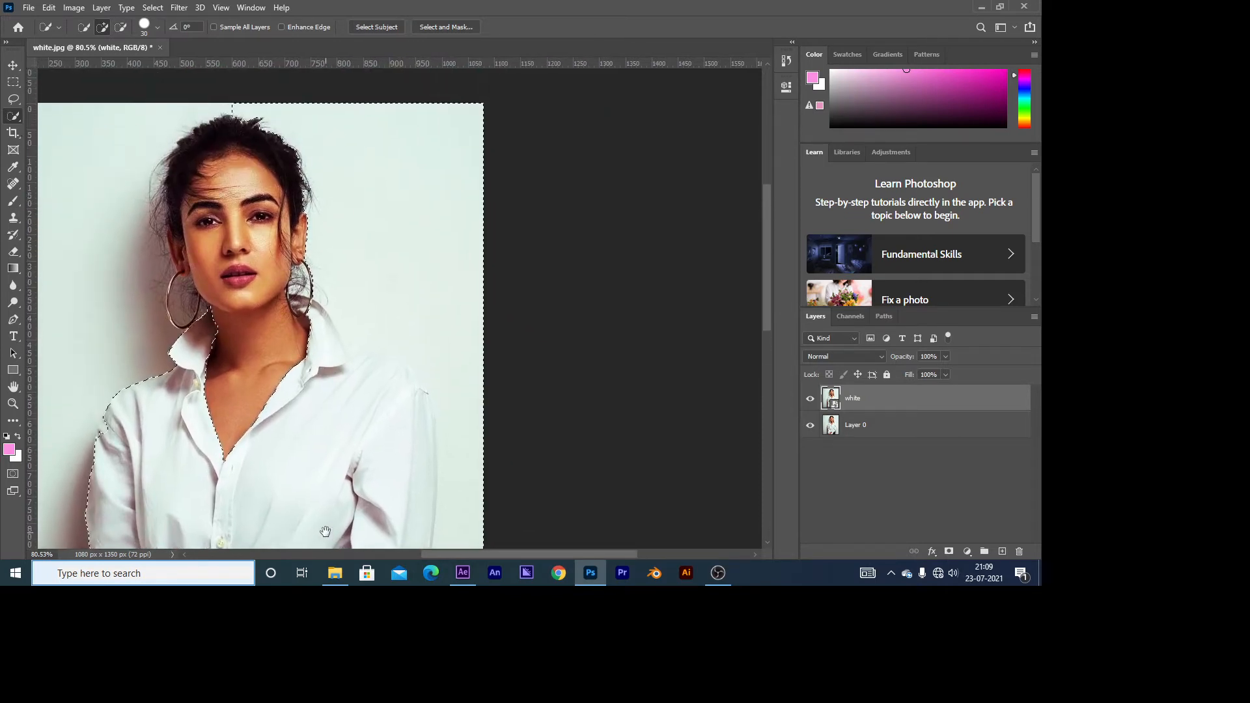
{"action": "mouse_move", "coordinate": [409, 190]}
{"action": "left_mouse_down"}
{"action": "mouse_move", "coordinate": [341, 177]}
{"action": "mouse_move", "coordinate": [409, 257]}
{"action": "left_mouse_up"}
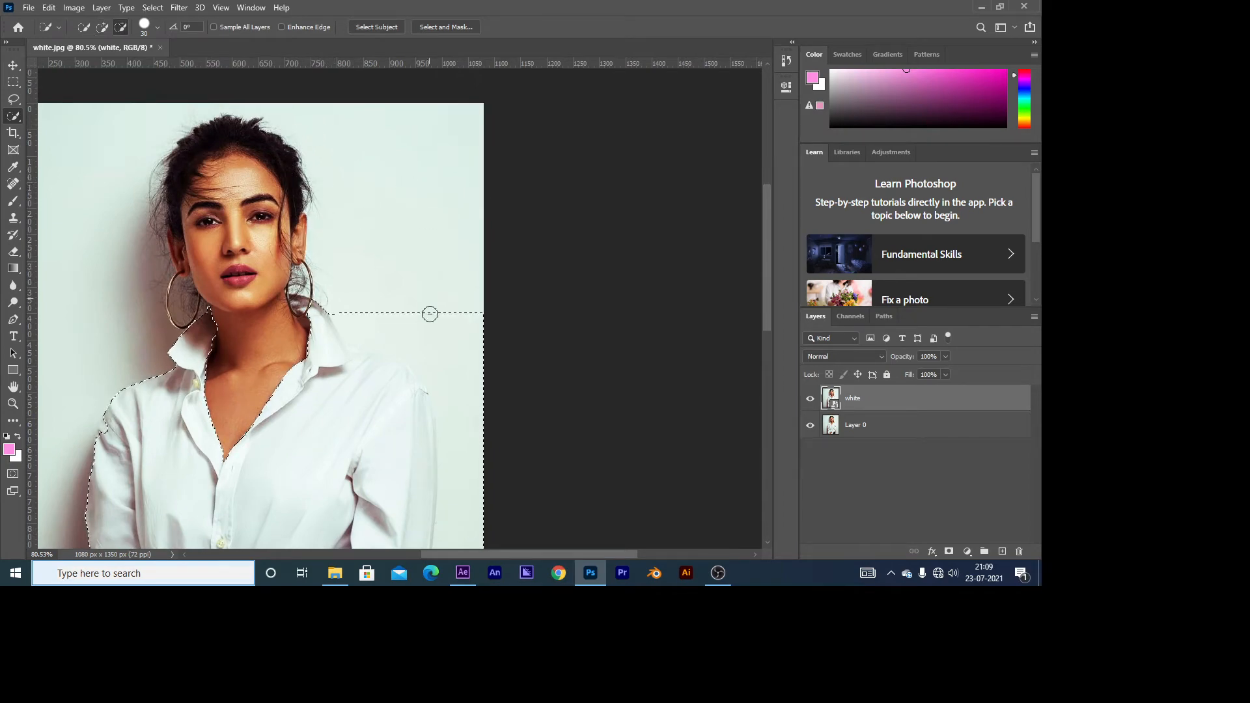
{"action": "mouse_move", "coordinate": [430, 314]}
{"action": "left_mouse_down"}
{"action": "mouse_move", "coordinate": [475, 374]}
{"action": "mouse_move", "coordinate": [488, 427]}
{"action": "mouse_move", "coordinate": [480, 447]}
{"action": "mouse_move", "coordinate": [457, 449]}
{"action": "left_mouse_up"}
{"action": "left_click_drag", "start_coordinate": [418, 417], "coordinate": [408, 223]}
{"action": "mouse_move", "coordinate": [480, 271]}
{"action": "left_mouse_down"}
{"action": "mouse_move", "coordinate": [464, 324]}
{"action": "mouse_move", "coordinate": [452, 251]}
{"action": "left_mouse_up"}
{"action": "mouse_move", "coordinate": [419, 467]}
{"action": "left_mouse_down"}
{"action": "mouse_move", "coordinate": [473, 174]}
{"action": "mouse_move", "coordinate": [473, 143]}
{"action": "mouse_move", "coordinate": [455, 215]}
{"action": "mouse_move", "coordinate": [437, 196]}
{"action": "mouse_move", "coordinate": [447, 172]}
{"action": "mouse_move", "coordinate": [457, 186]}
{"action": "mouse_move", "coordinate": [418, 140]}
{"action": "mouse_move", "coordinate": [437, 359]}
{"action": "left_mouse_up"}
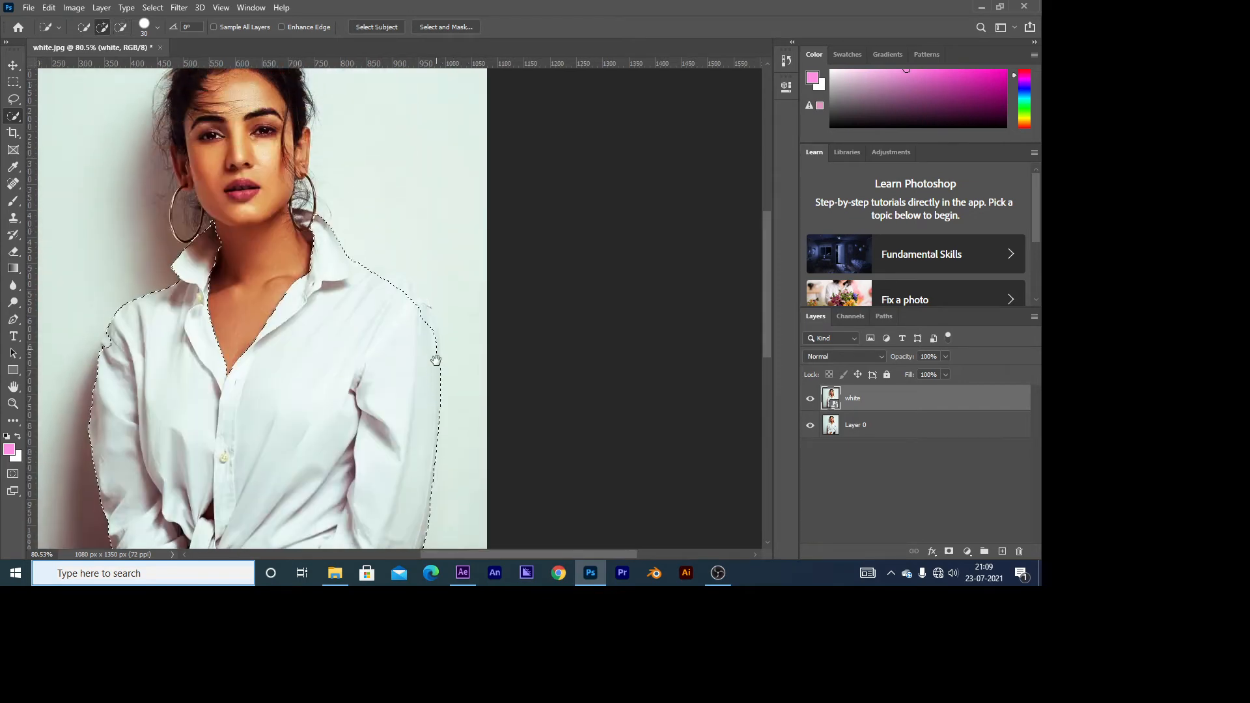
Step: Extend the selection over the missing shoulder and sleeve edge with the Lasso tool in Add to selection mode
{"action": "left_click", "coordinate": [13, 99]}
{"action": "scroll", "coordinate": [412, 396], "scroll_direction": "up", "scroll_amount": 4, "text": "alt"}
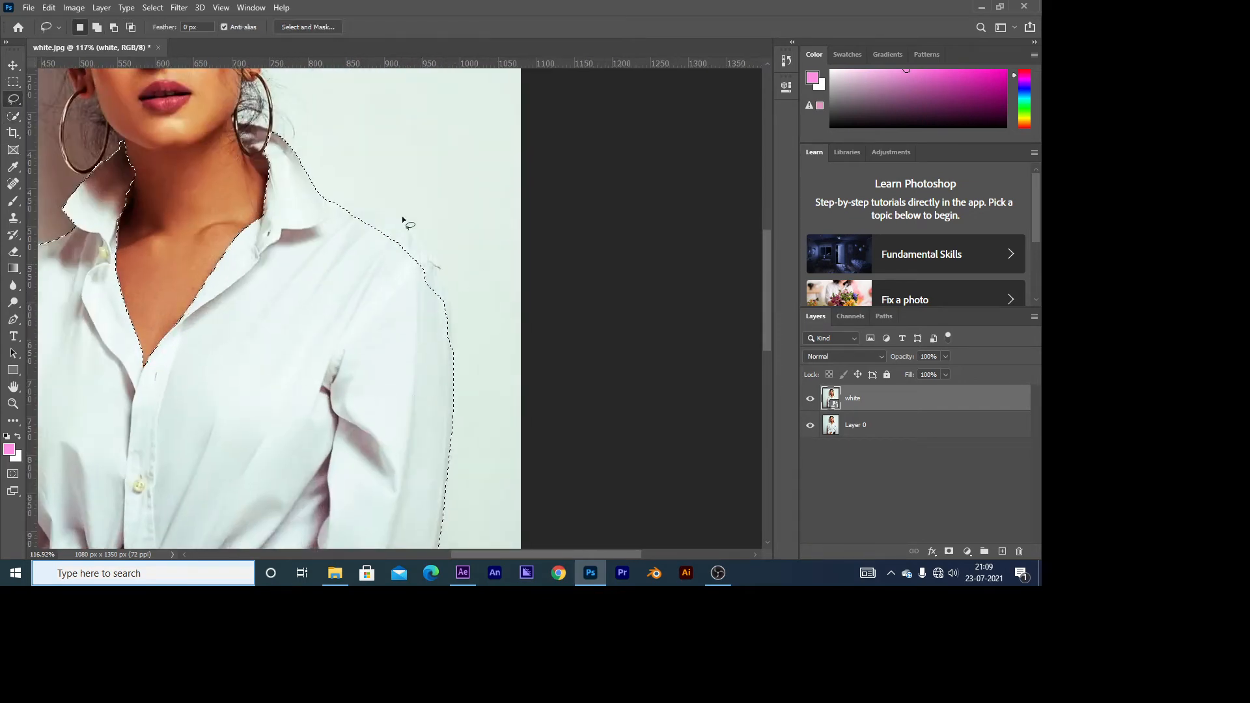
{"action": "left_click_drag", "start_coordinate": [342, 204], "coordinate": [381, 225]}
{"action": "key", "text": "ctrl+z"}
{"action": "left_click", "coordinate": [98, 28]}
{"action": "left_click_drag", "start_coordinate": [334, 207], "coordinate": [354, 207]}
{"action": "mouse_move", "coordinate": [434, 357]}
{"action": "left_mouse_down"}
{"action": "mouse_move", "coordinate": [339, 267]}
{"action": "mouse_move", "coordinate": [329, 201]}
{"action": "mouse_move", "coordinate": [410, 230]}
{"action": "mouse_move", "coordinate": [440, 273]}
{"action": "mouse_move", "coordinate": [429, 305]}
{"action": "mouse_move", "coordinate": [356, 248]}
{"action": "mouse_move", "coordinate": [384, 215]}
{"action": "mouse_move", "coordinate": [357, 209]}
{"action": "left_mouse_up"}
Step: Add a Solid Color fill layer in red over the selected shirt
{"action": "scroll", "coordinate": [455, 391], "scroll_direction": "down", "scroll_amount": 3}
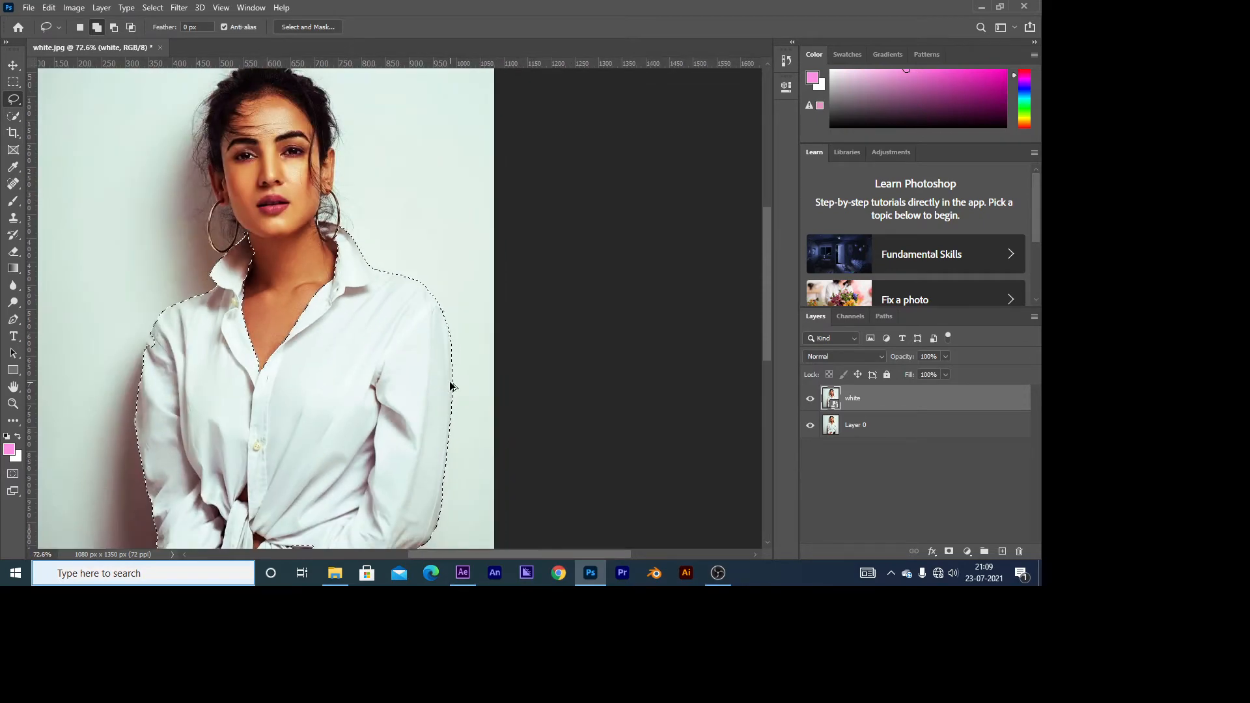
{"action": "scroll", "coordinate": [291, 428], "scroll_direction": "down", "scroll_amount": 2}
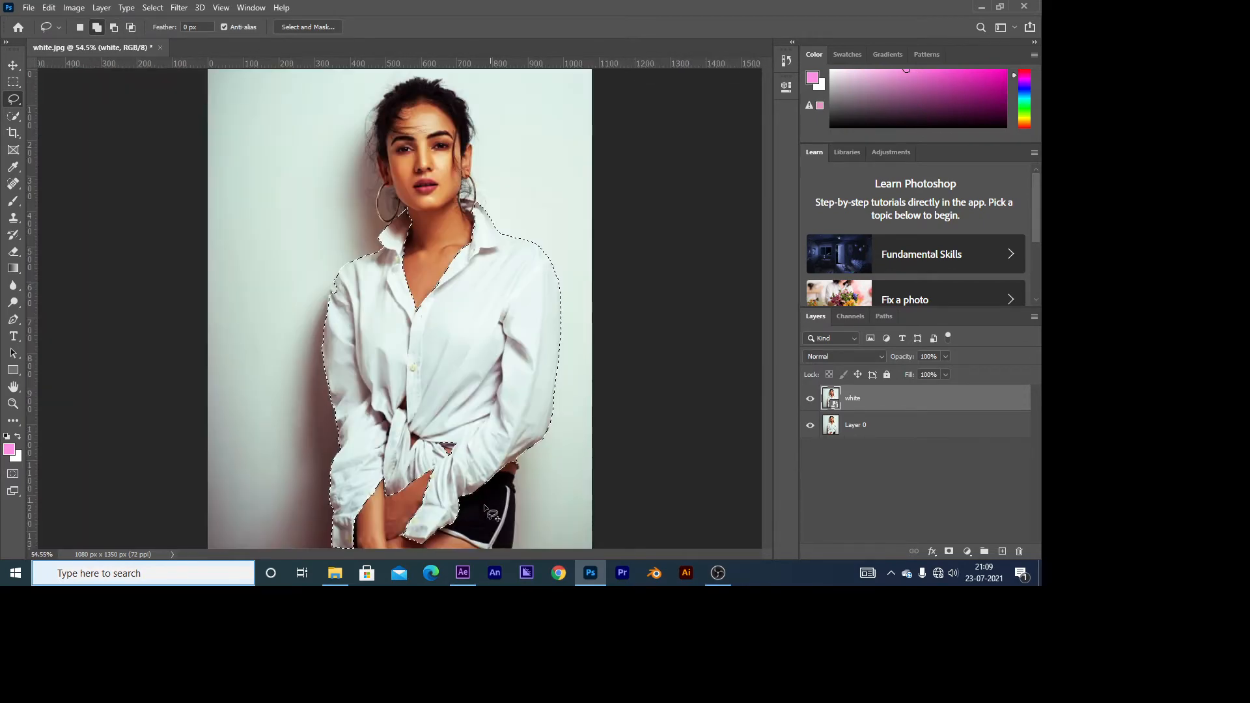
{"action": "scroll", "coordinate": [465, 498], "scroll_direction": "down", "scroll_amount": 1}
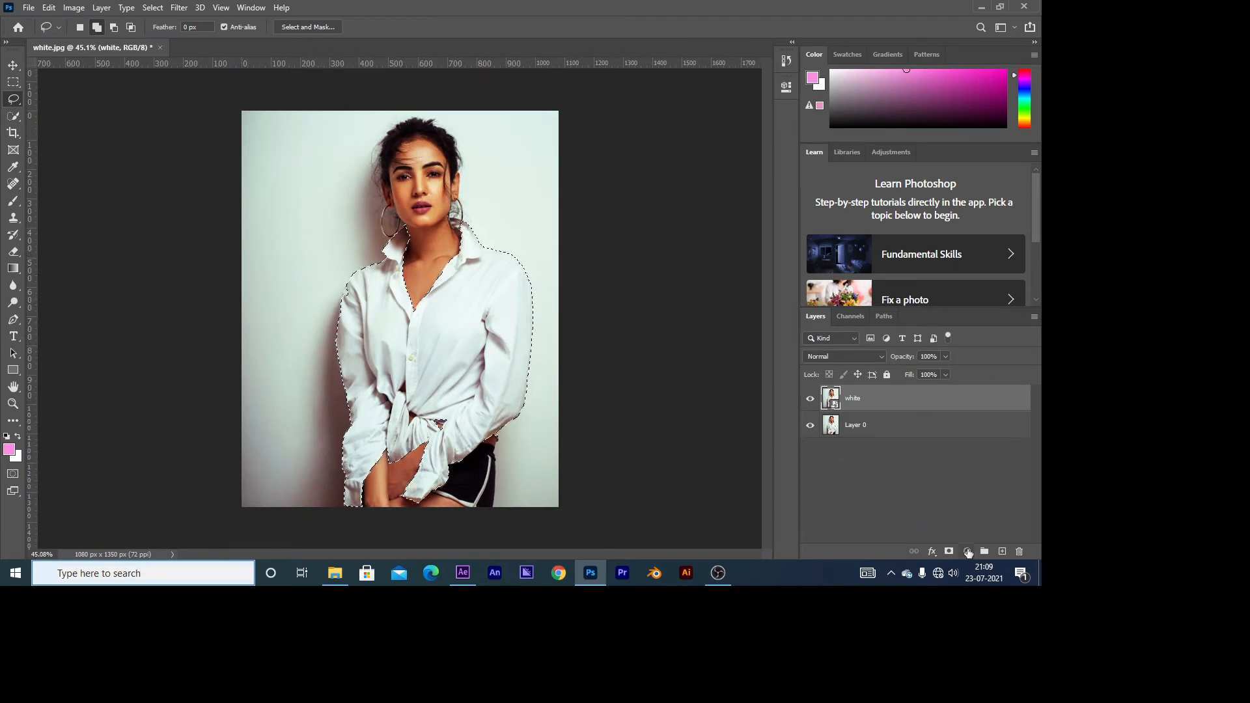
{"action": "left_click", "coordinate": [969, 552]}
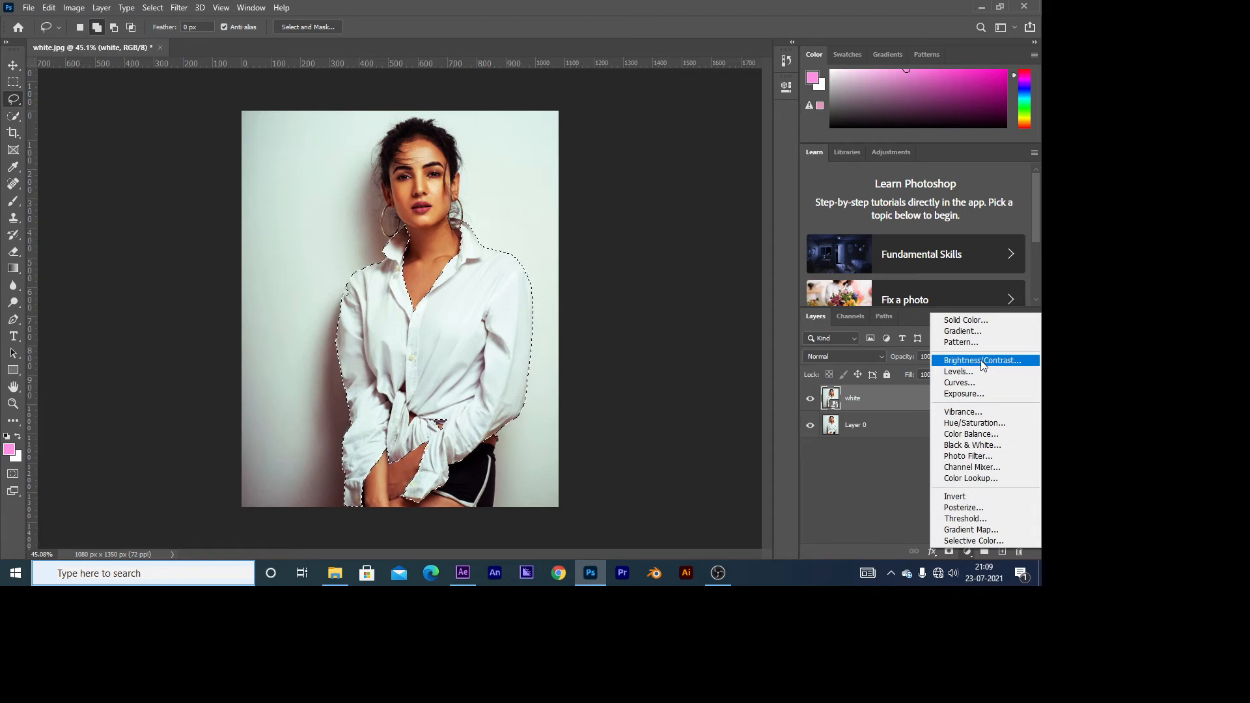
{"action": "left_click", "coordinate": [880, 516]}
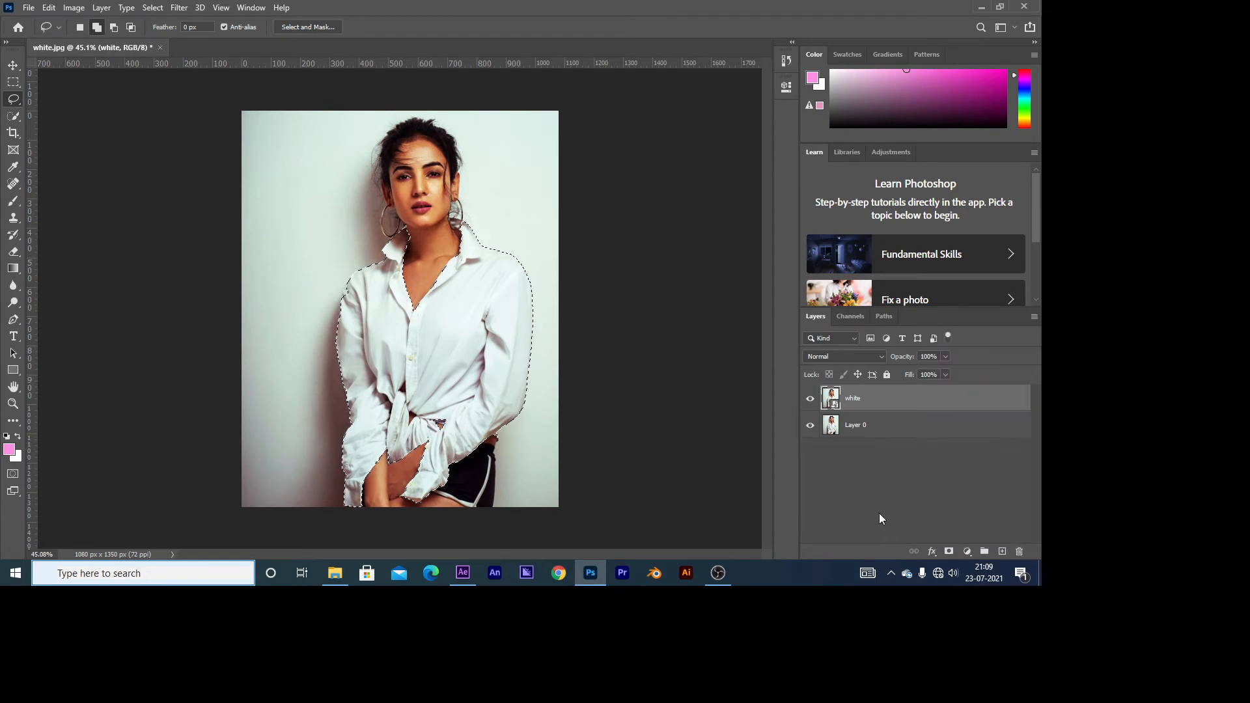
{"action": "left_click", "coordinate": [968, 551]}
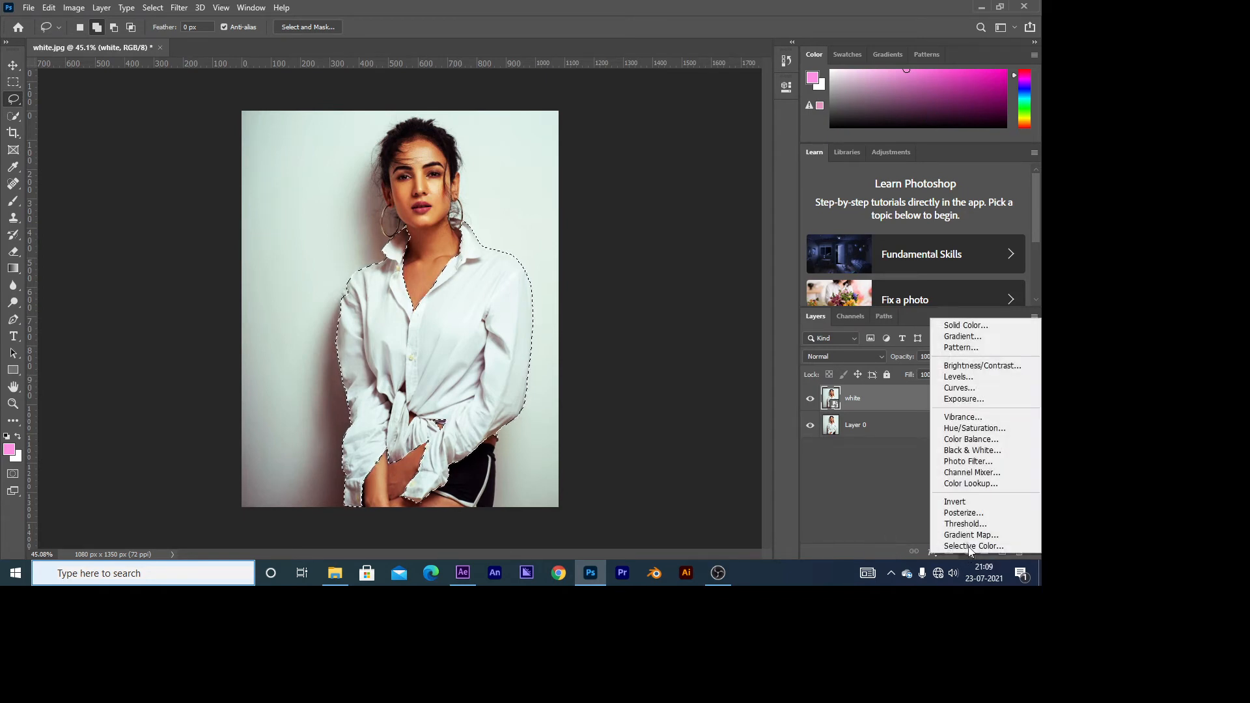
{"action": "left_click", "coordinate": [977, 327]}
{"action": "mouse_move", "coordinate": [398, 226]}
{"action": "left_mouse_down"}
{"action": "mouse_move", "coordinate": [486, 235]}
{"action": "mouse_move", "coordinate": [490, 156]}
{"action": "mouse_move", "coordinate": [525, 199]}
{"action": "mouse_move", "coordinate": [525, 229]}
{"action": "mouse_move", "coordinate": [525, 126]}
{"action": "mouse_move", "coordinate": [513, 168]}
{"action": "left_mouse_up"}
{"action": "left_click_drag", "start_coordinate": [529, 260], "coordinate": [531, 284]}
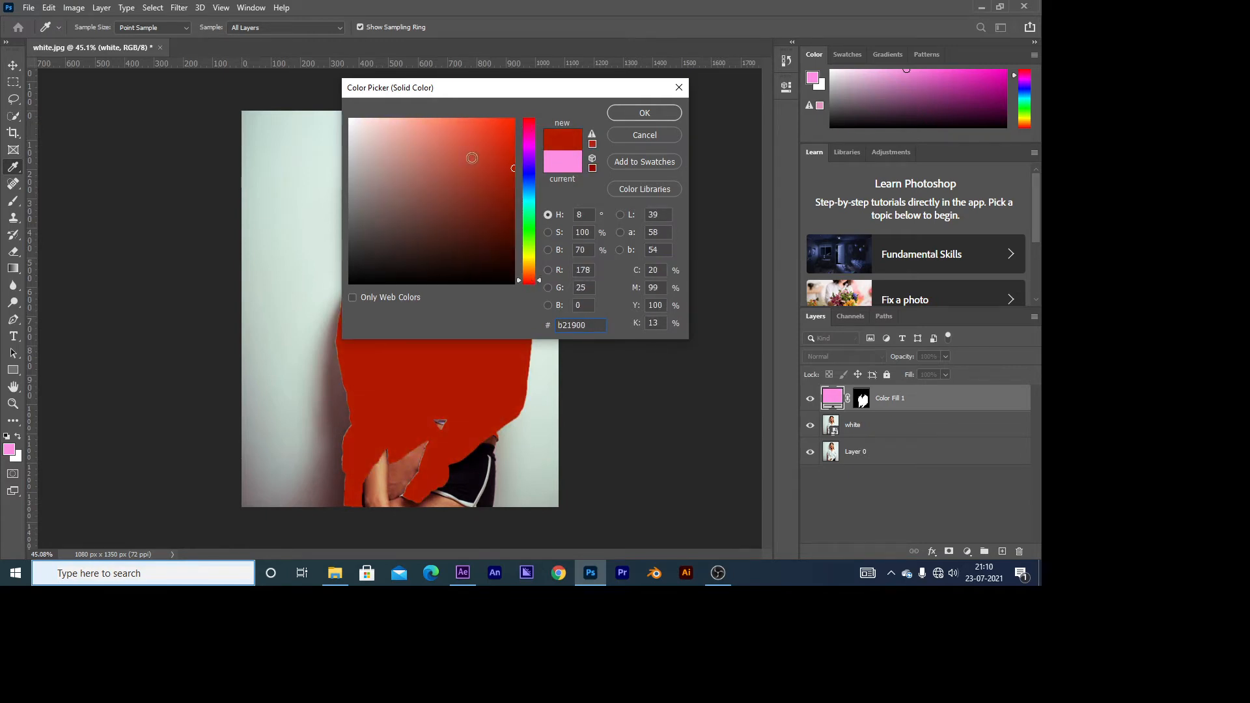
{"action": "left_click", "coordinate": [644, 115]}
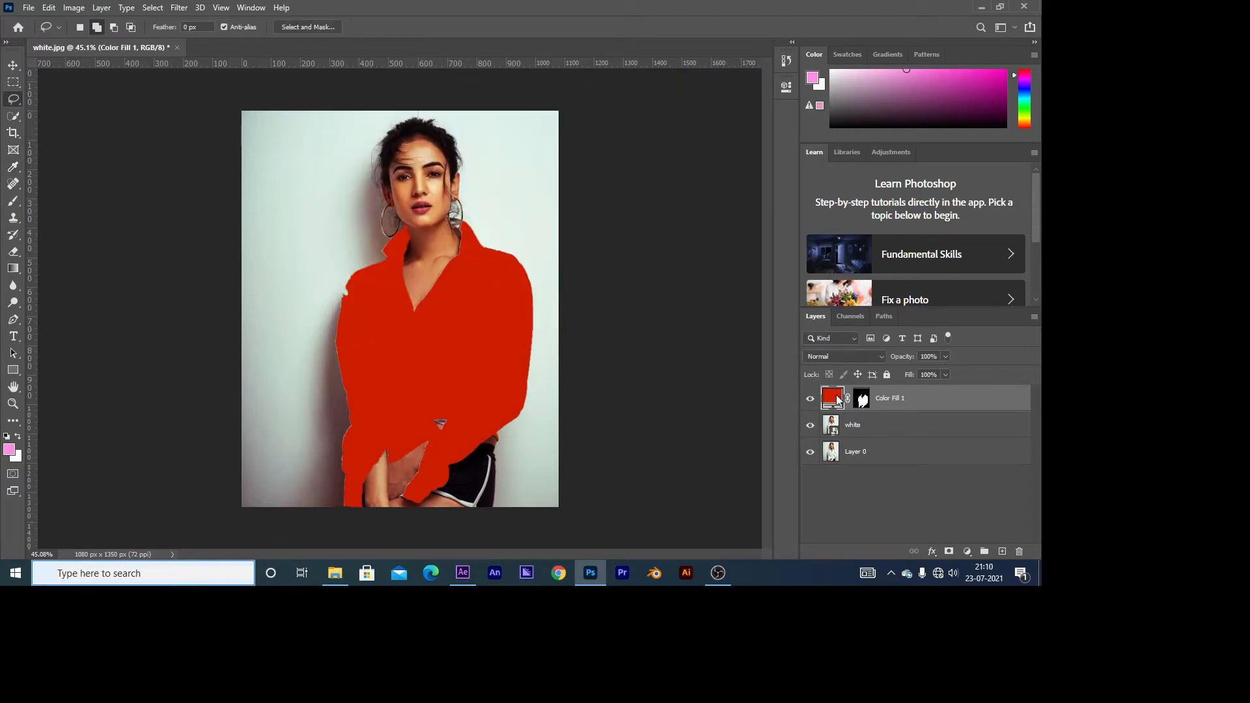
Step: Change the shirt's fill layer colour to the darker red be1b00
{"action": "double_click", "coordinate": [833, 396]}
{"action": "left_click", "coordinate": [504, 167]}
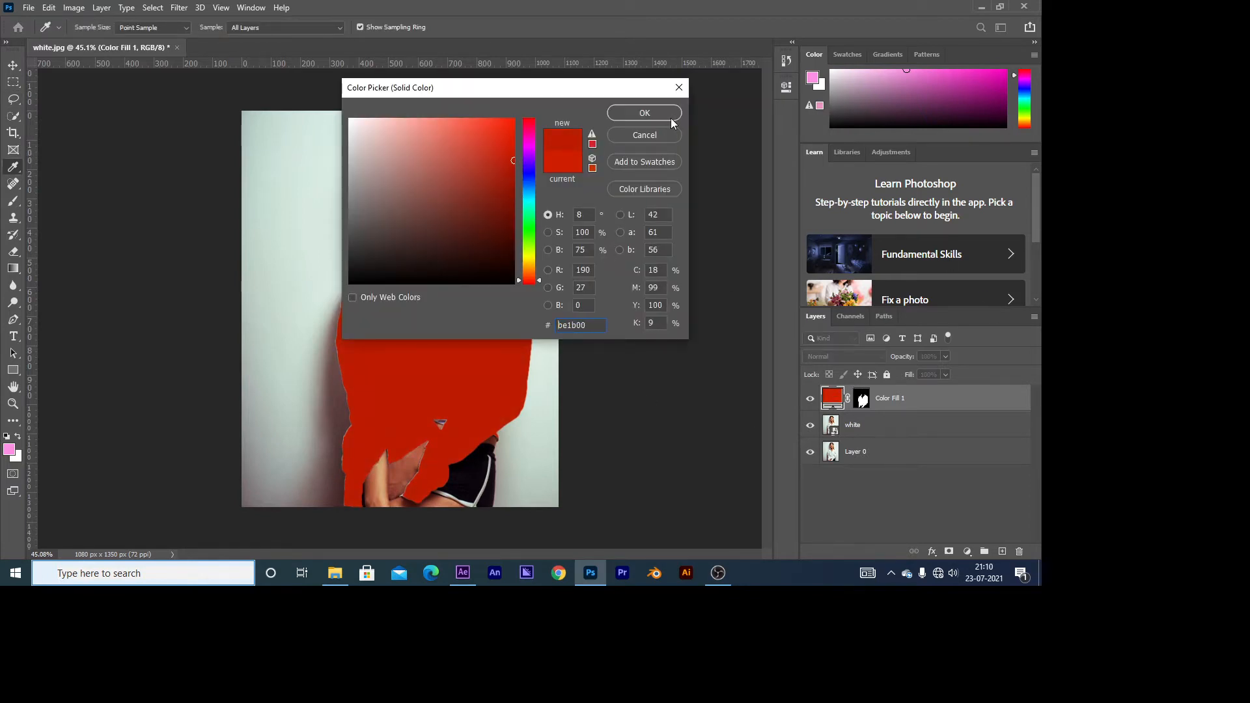
{"action": "left_click", "coordinate": [672, 120]}
Step: Paint white on the fill layer's mask with a soft 29 px brush to cover the notch at the shirt's shoulder
{"action": "left_click", "coordinate": [859, 402]}
{"action": "scroll", "coordinate": [336, 283], "scroll_direction": "up", "scroll_amount": 5}
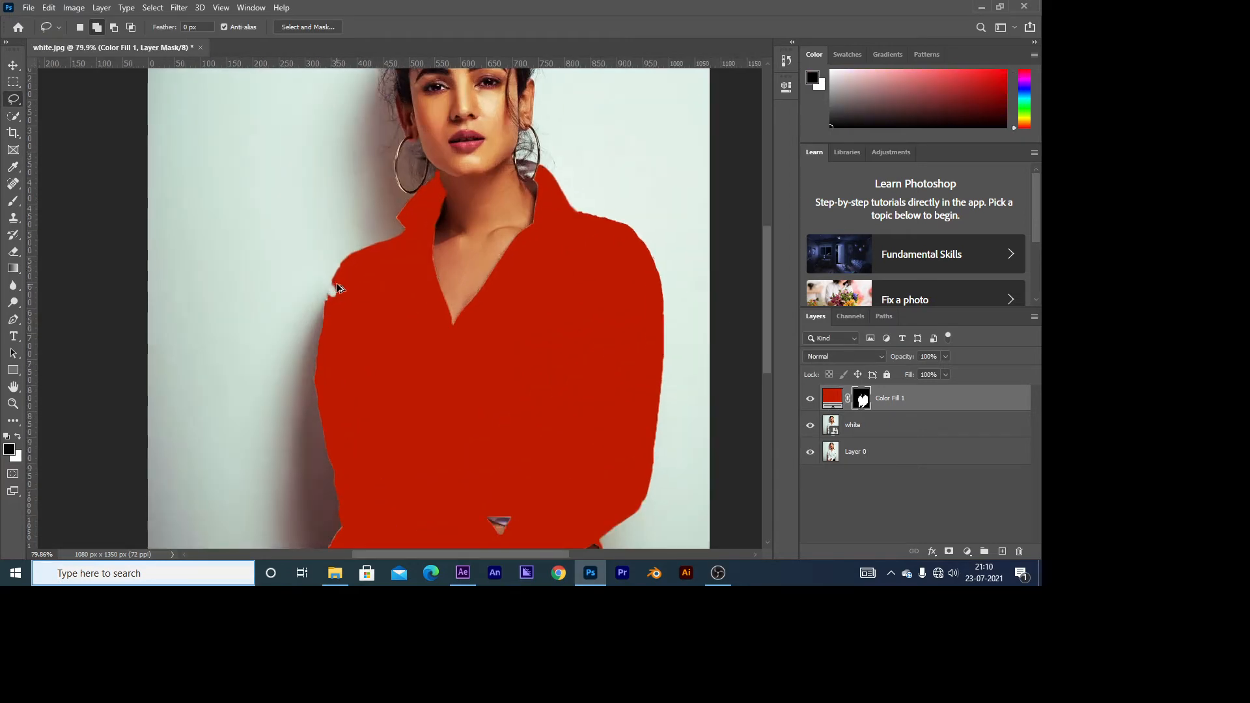
{"action": "left_click", "coordinate": [11, 202]}
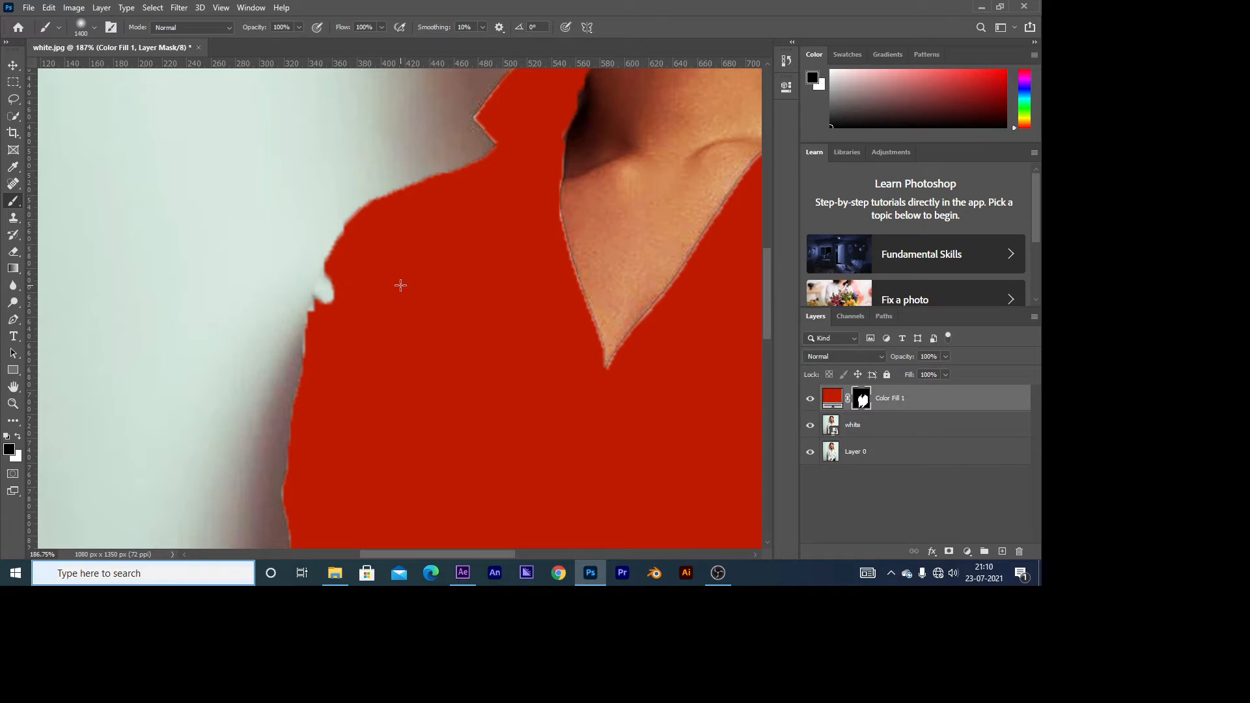
{"action": "left_click", "coordinate": [78, 30]}
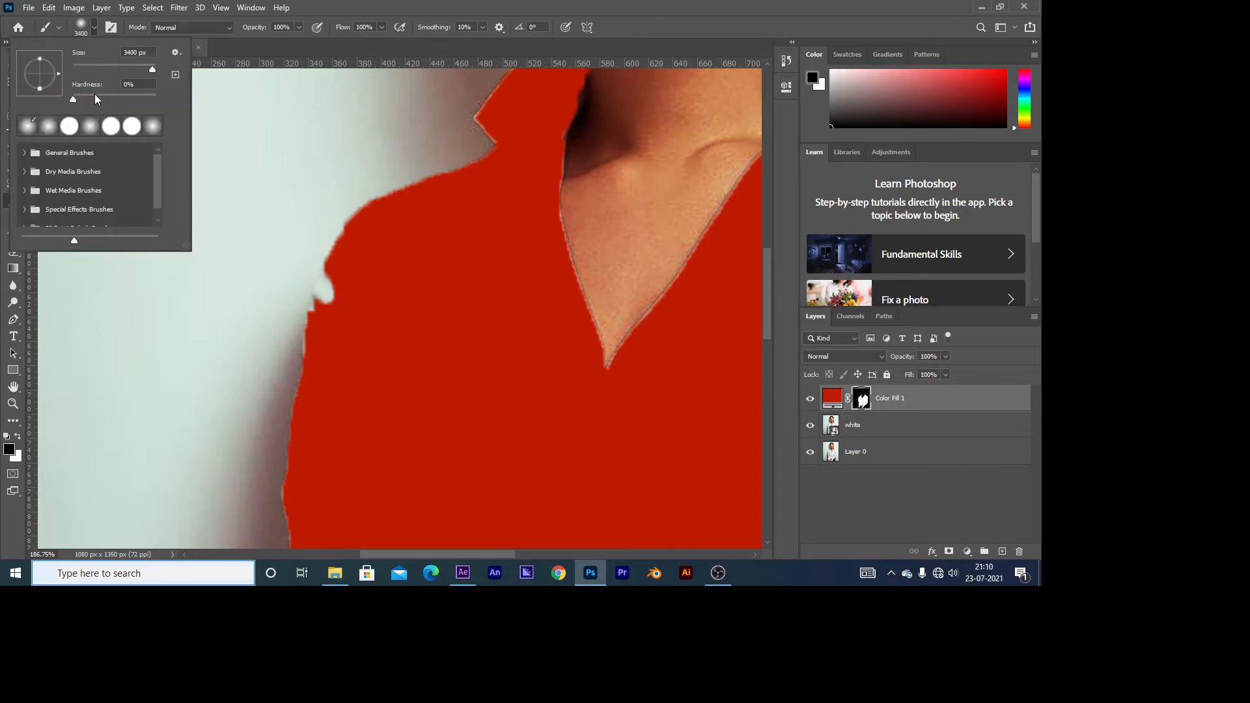
{"action": "left_click_drag", "start_coordinate": [151, 69], "coordinate": [100, 65]}
{"action": "left_click", "coordinate": [488, 321]}
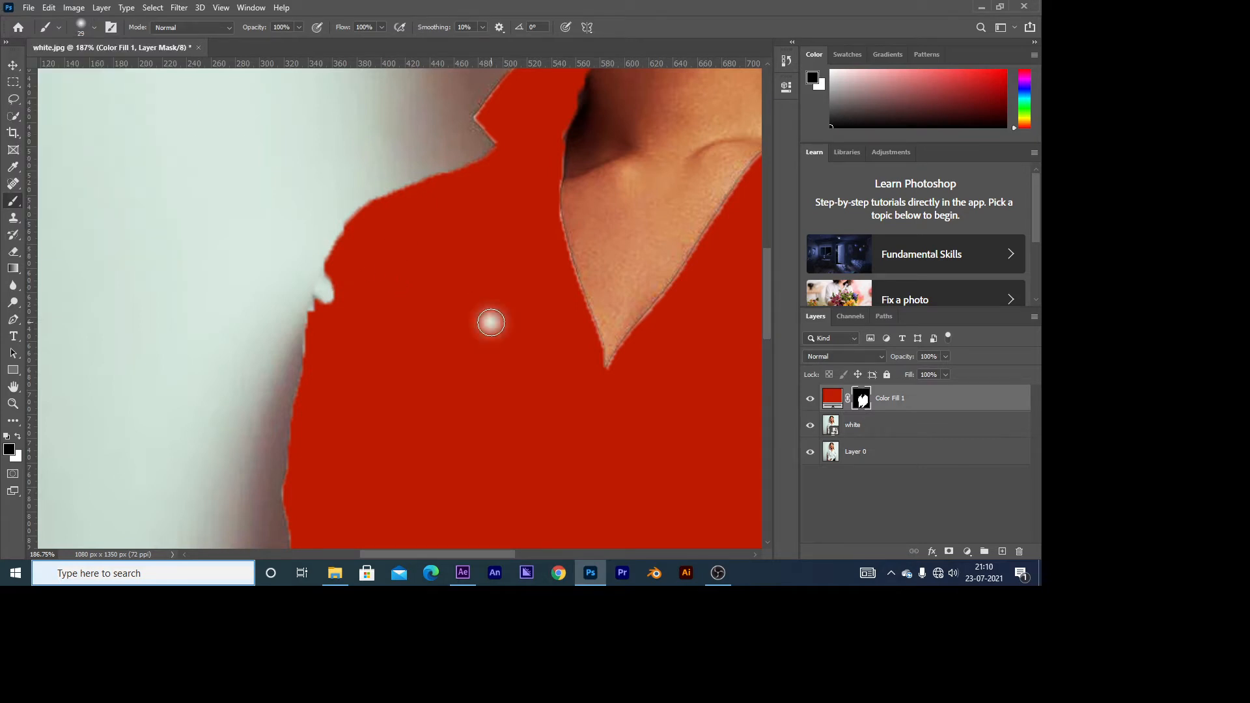
{"action": "key", "text": "x"}
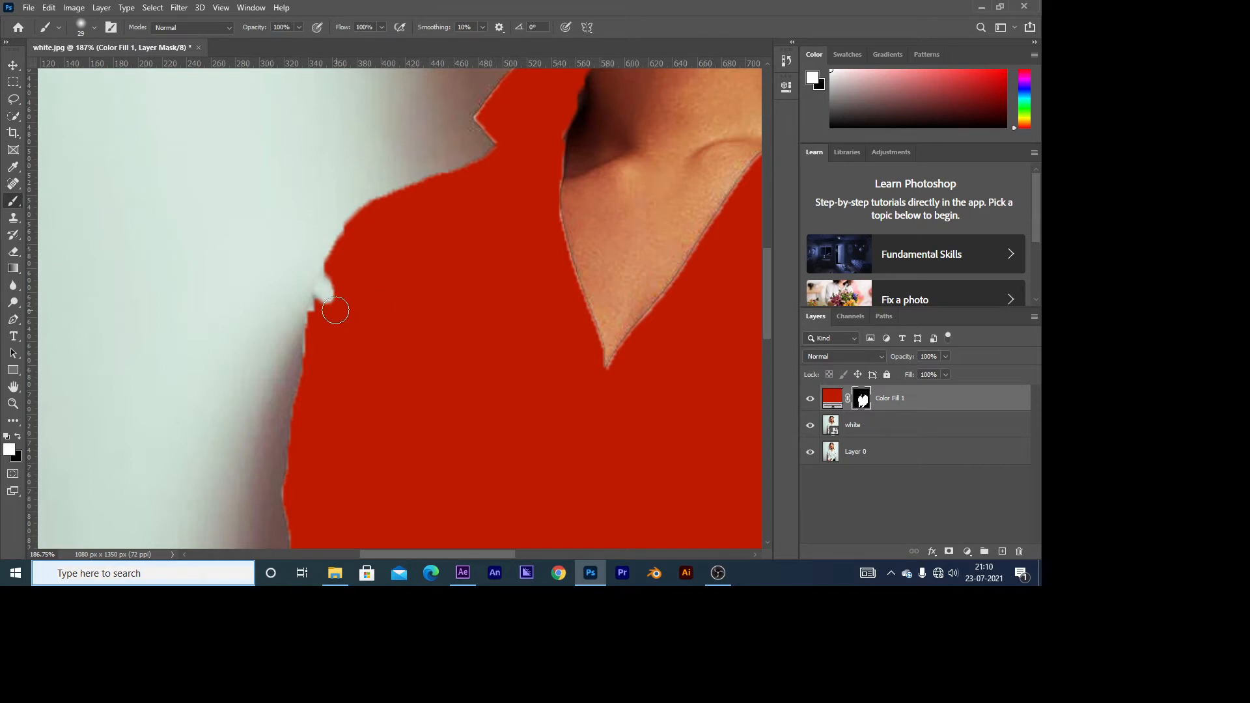
{"action": "mouse_move", "coordinate": [335, 302]}
{"action": "left_mouse_down"}
{"action": "mouse_move", "coordinate": [341, 274]}
{"action": "mouse_move", "coordinate": [330, 271]}
{"action": "mouse_move", "coordinate": [321, 336]}
{"action": "left_mouse_up"}
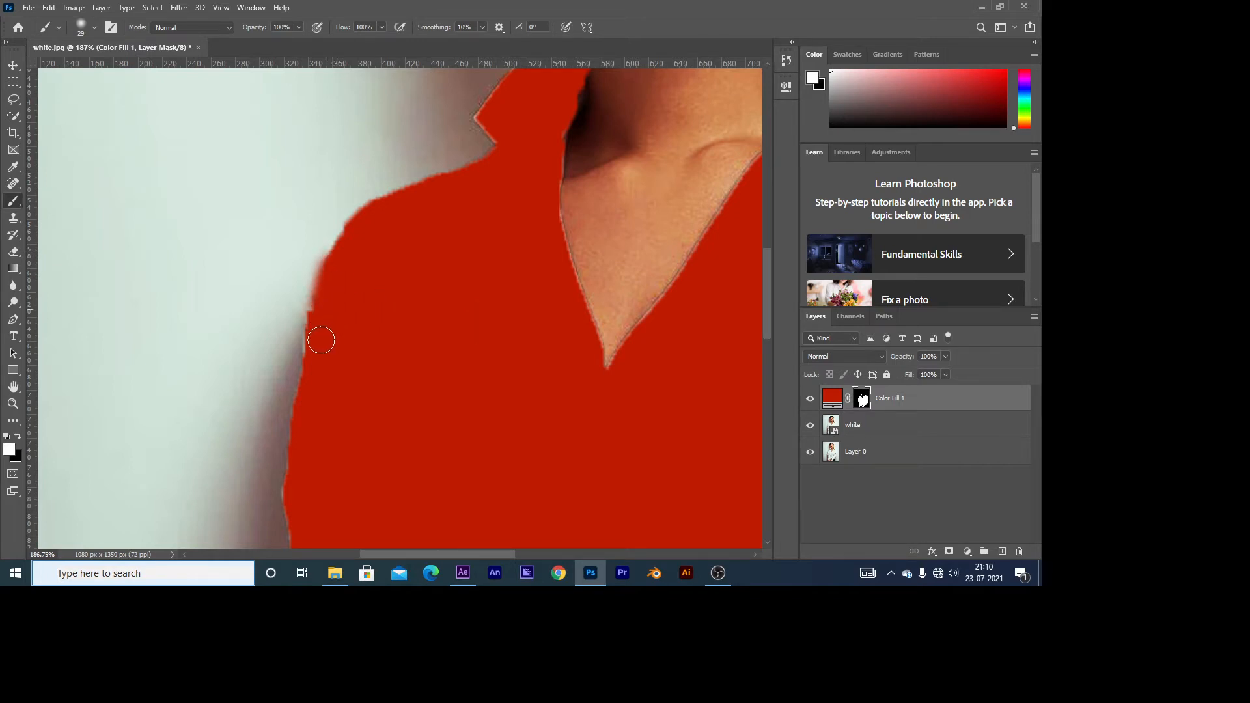
Step: Set the blend mode of the shirt's Solid Color fill layer to Multiply
{"action": "scroll", "coordinate": [414, 313], "scroll_direction": "down", "scroll_amount": 5}
{"action": "scroll", "coordinate": [395, 221], "scroll_direction": "up", "scroll_amount": 6}
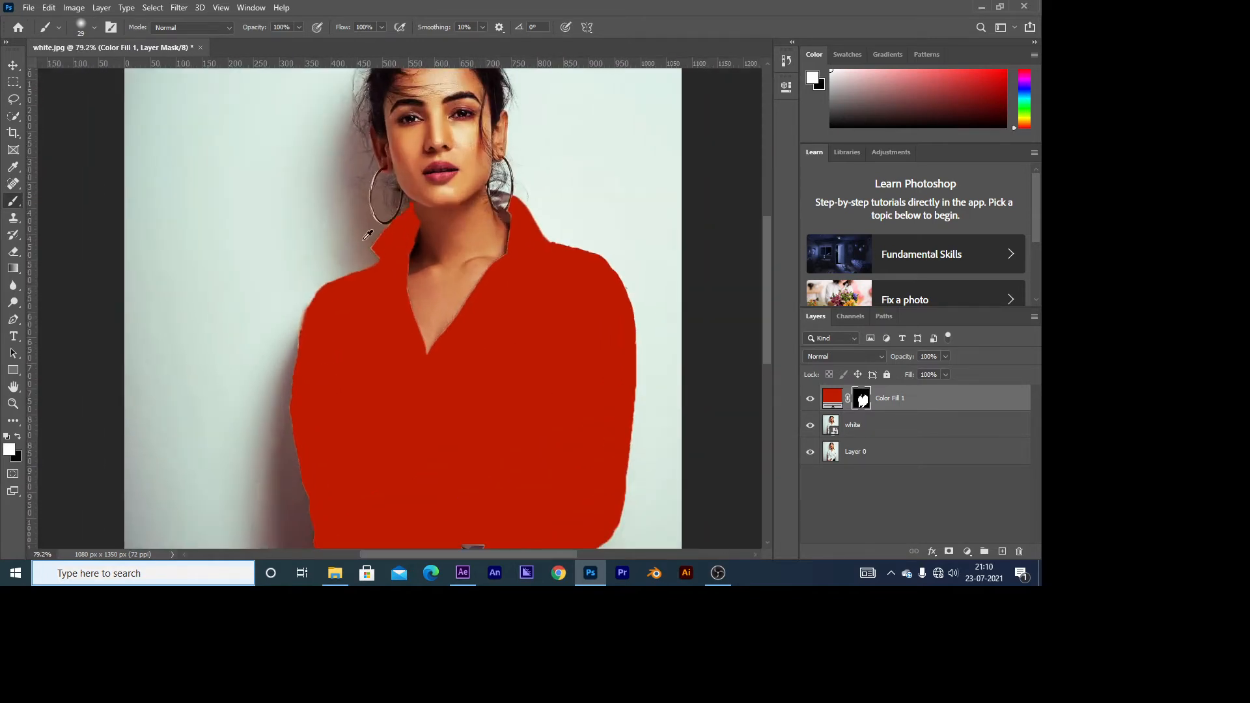
{"action": "scroll", "coordinate": [427, 288], "scroll_direction": "down", "scroll_amount": 6}
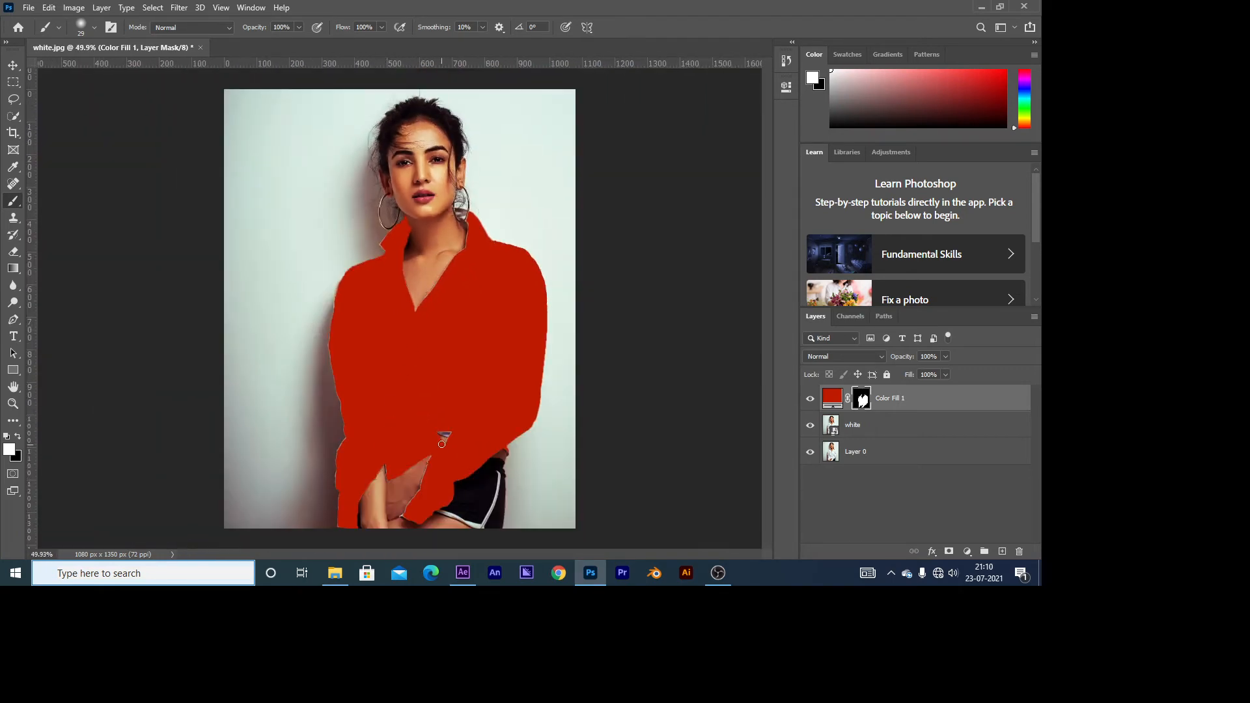
{"action": "left_click", "coordinate": [836, 395]}
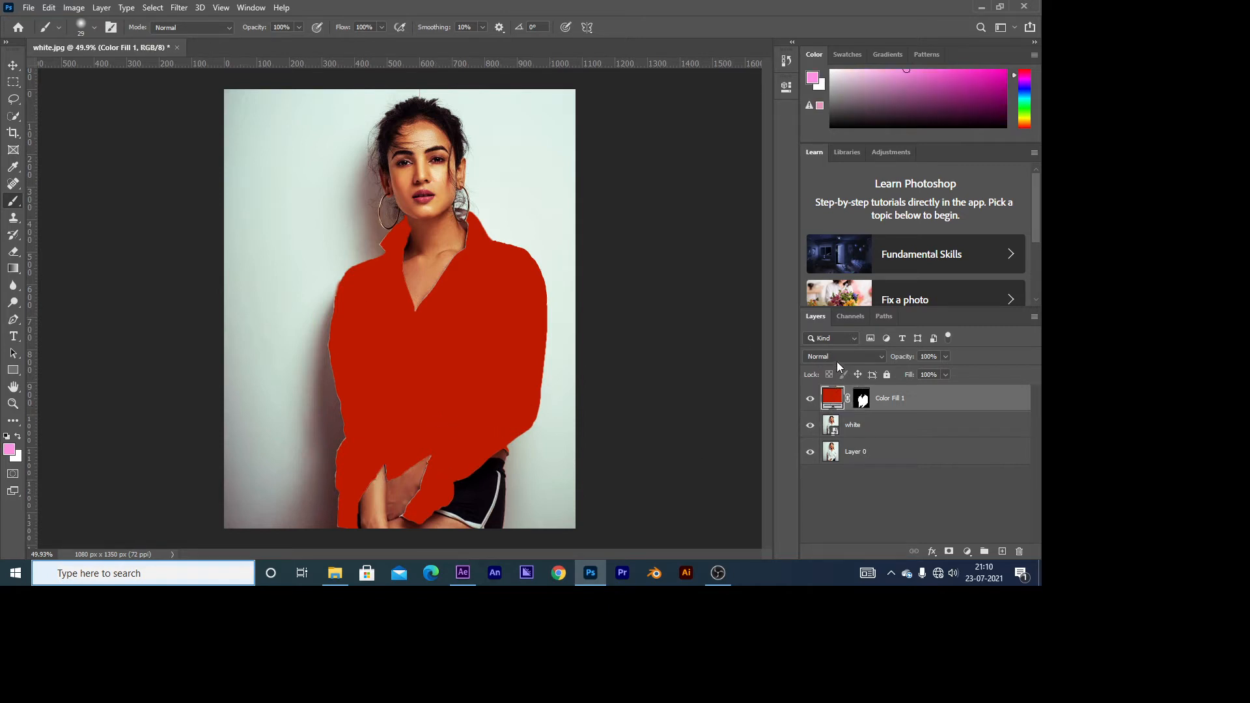
{"action": "left_click", "coordinate": [837, 361]}
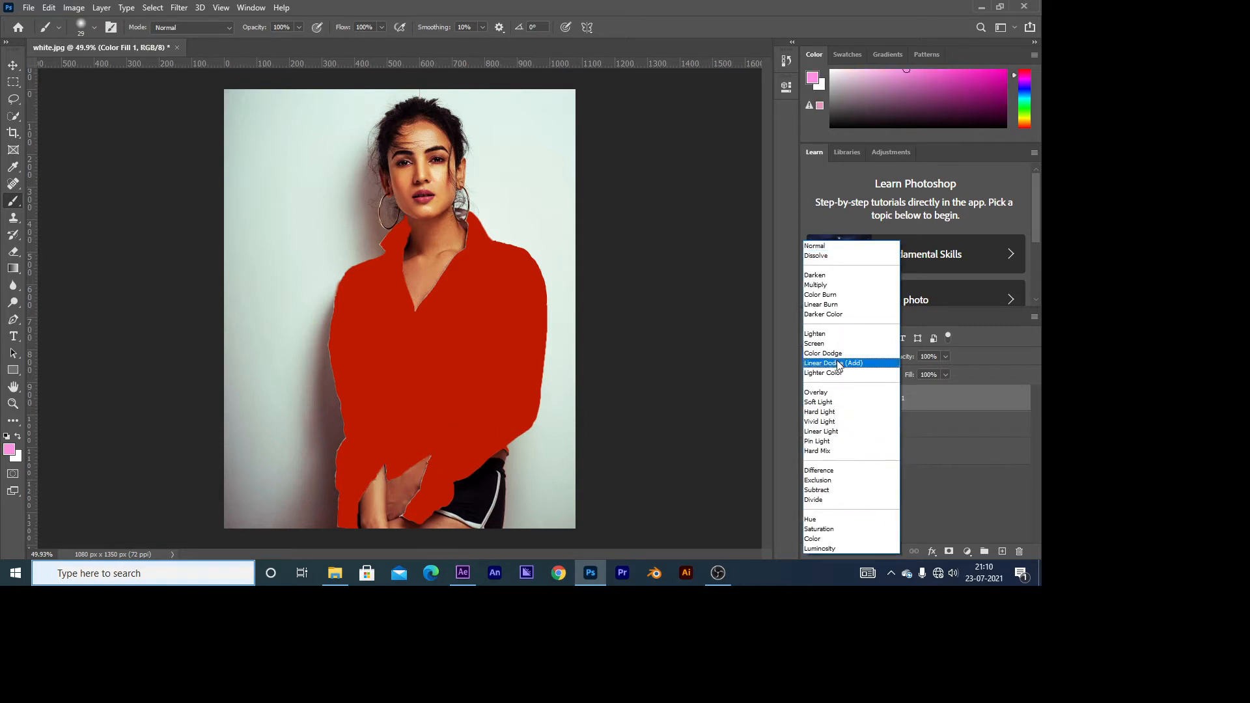
{"action": "left_click", "coordinate": [830, 286]}
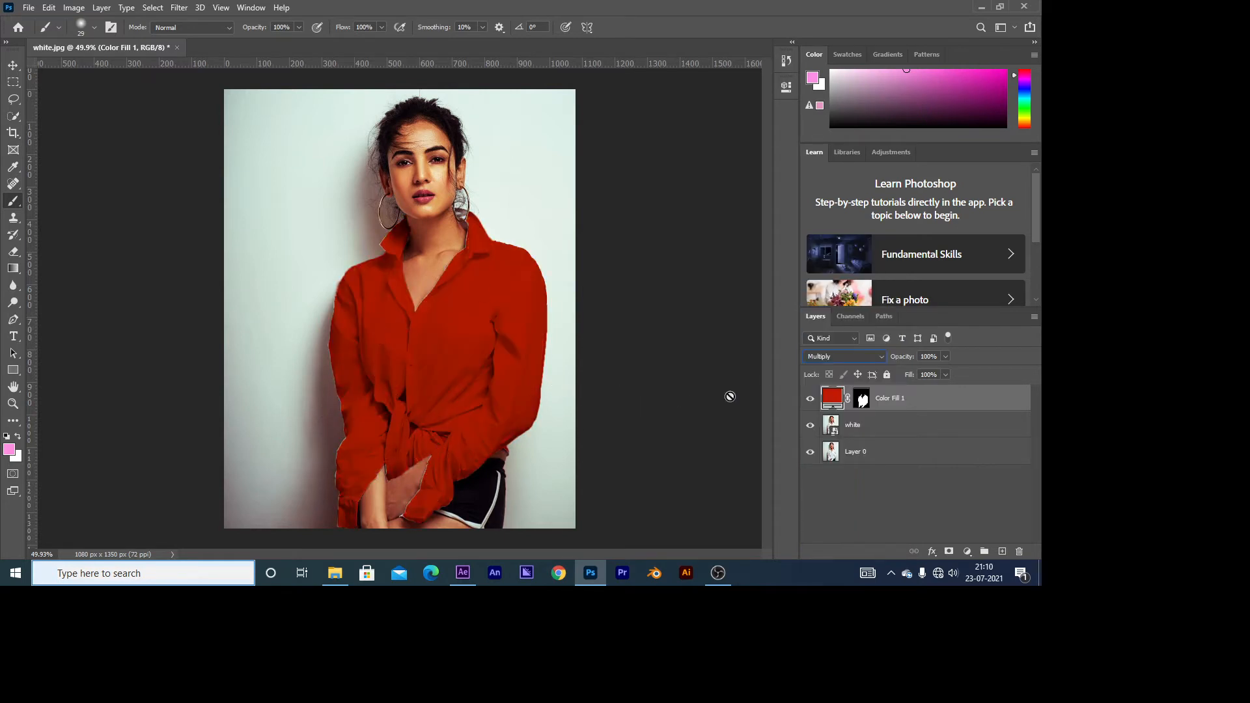
{"action": "left_click", "coordinate": [901, 427], "text": "ctrl"}
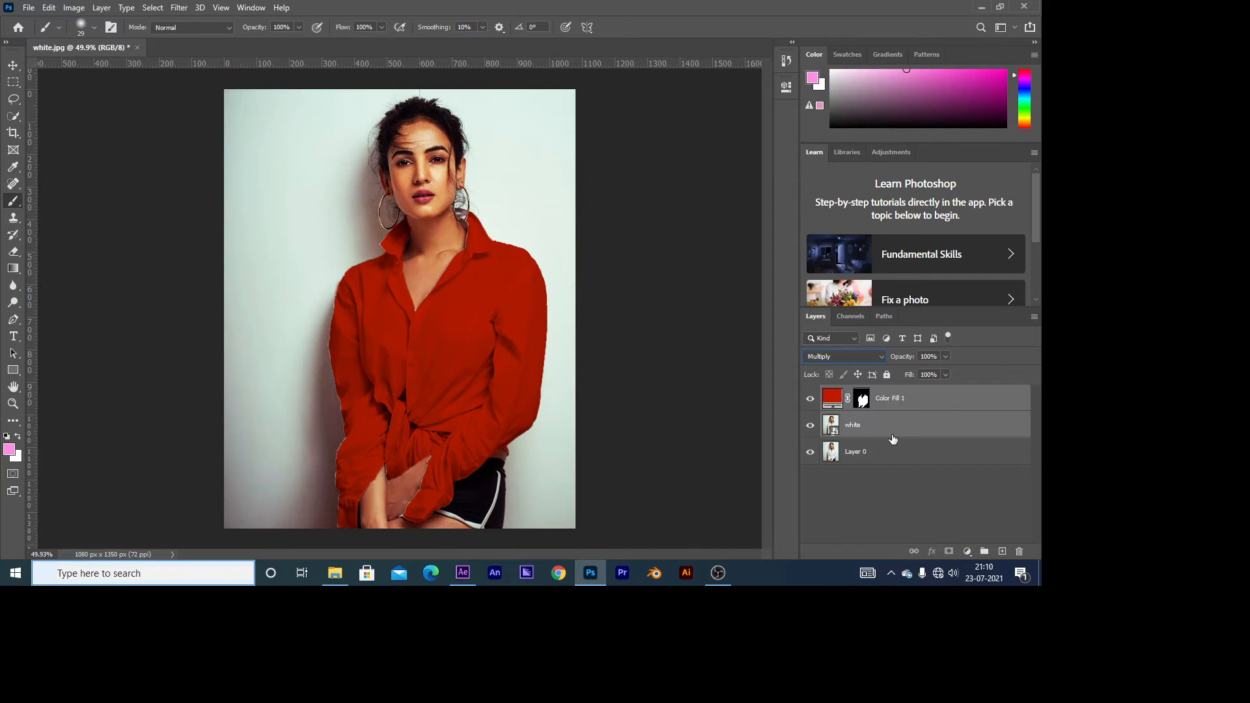
{"action": "key", "text": "ctrl+g"}
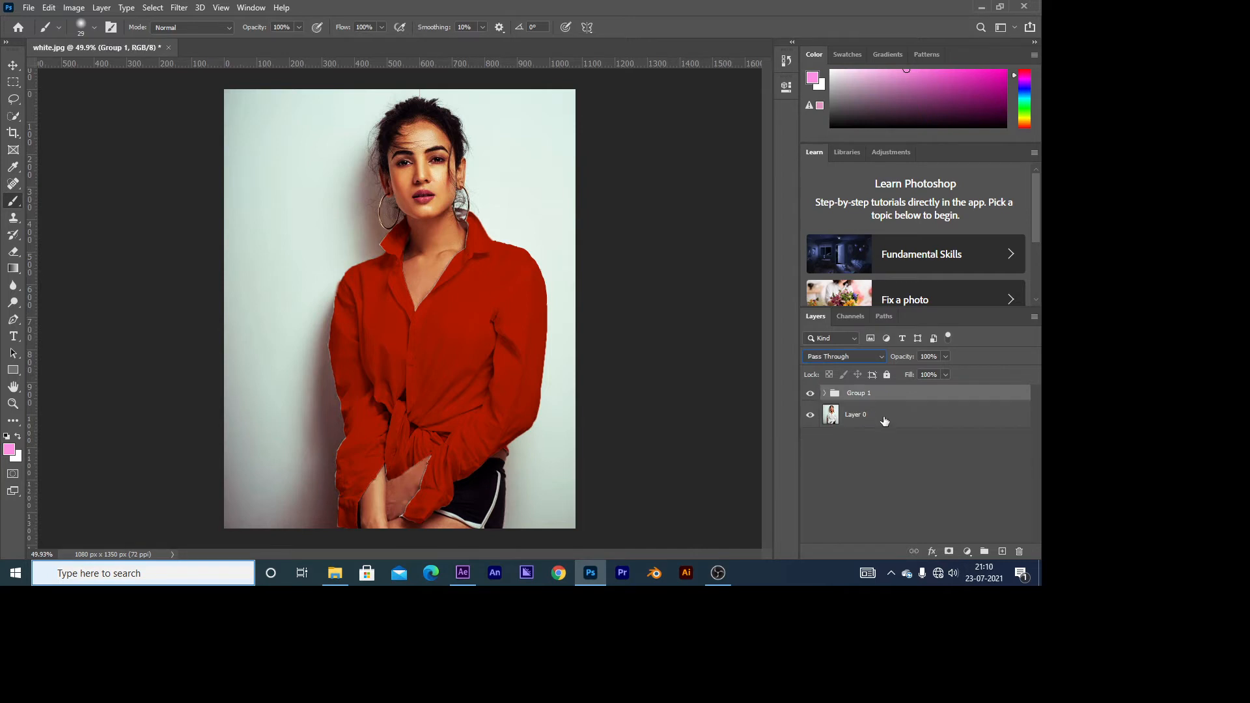
{"action": "left_click", "coordinate": [826, 394]}
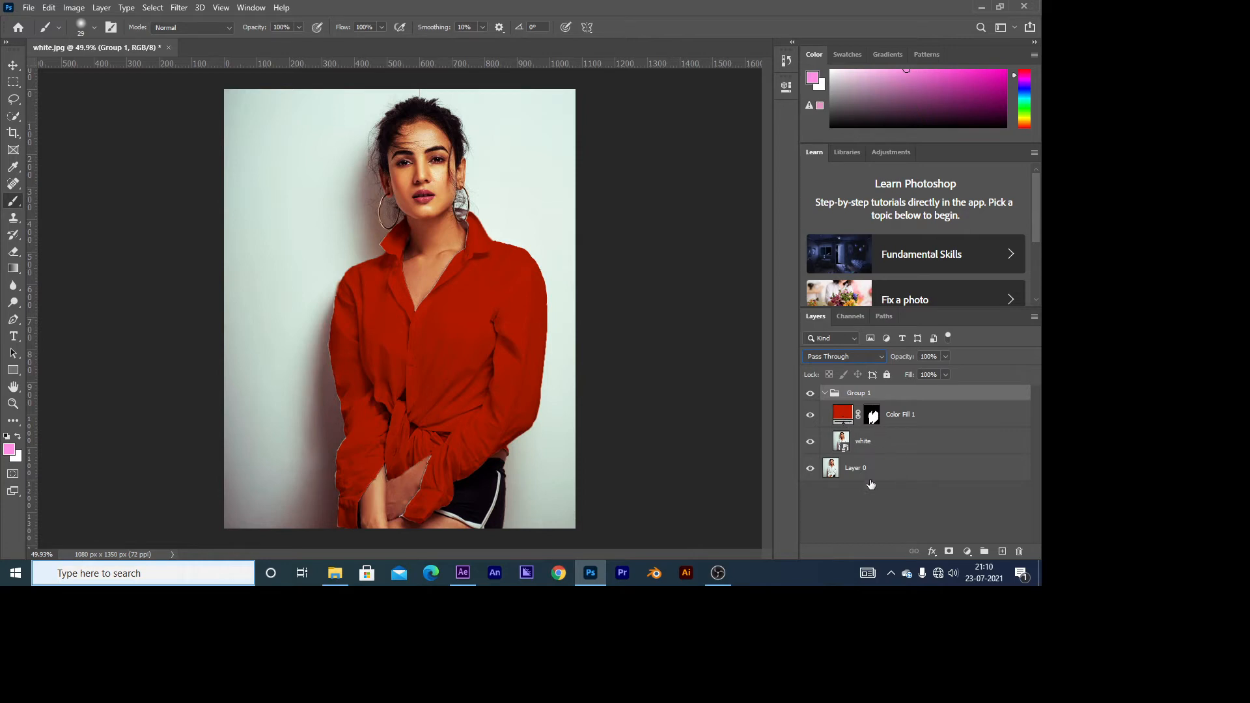
{"action": "key", "text": "ctrl+shift+g"}
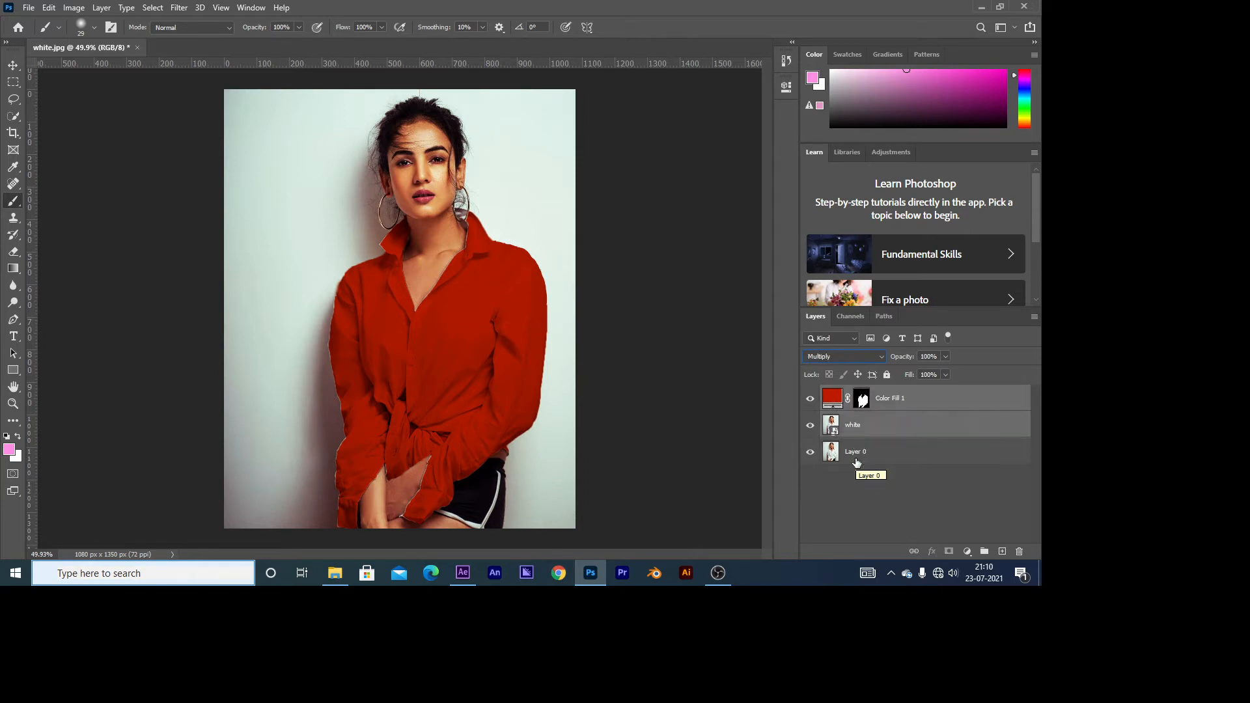
{"action": "left_click", "coordinate": [924, 471]}
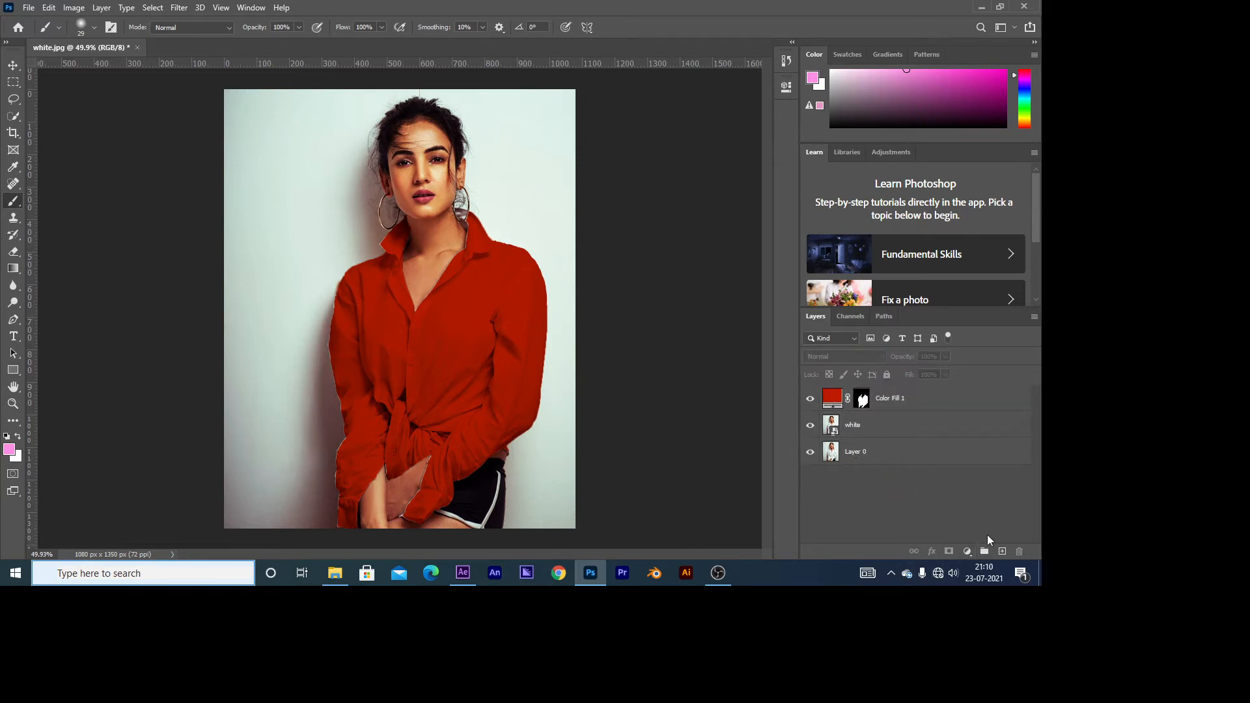
Step: Add a Curves adjustment layer above the shirt's colour fill layer
{"action": "scroll", "coordinate": [426, 369], "scroll_direction": "up", "scroll_amount": 4}
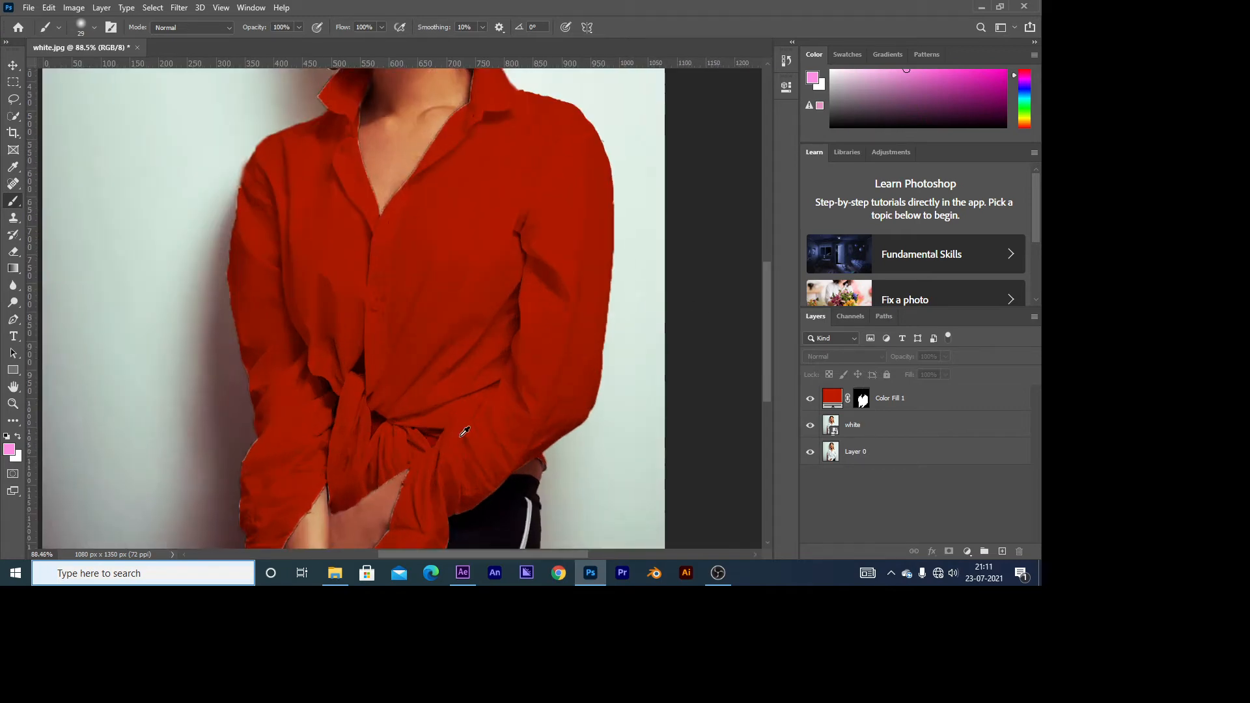
{"action": "scroll", "coordinate": [413, 295], "scroll_direction": "up", "scroll_amount": 5}
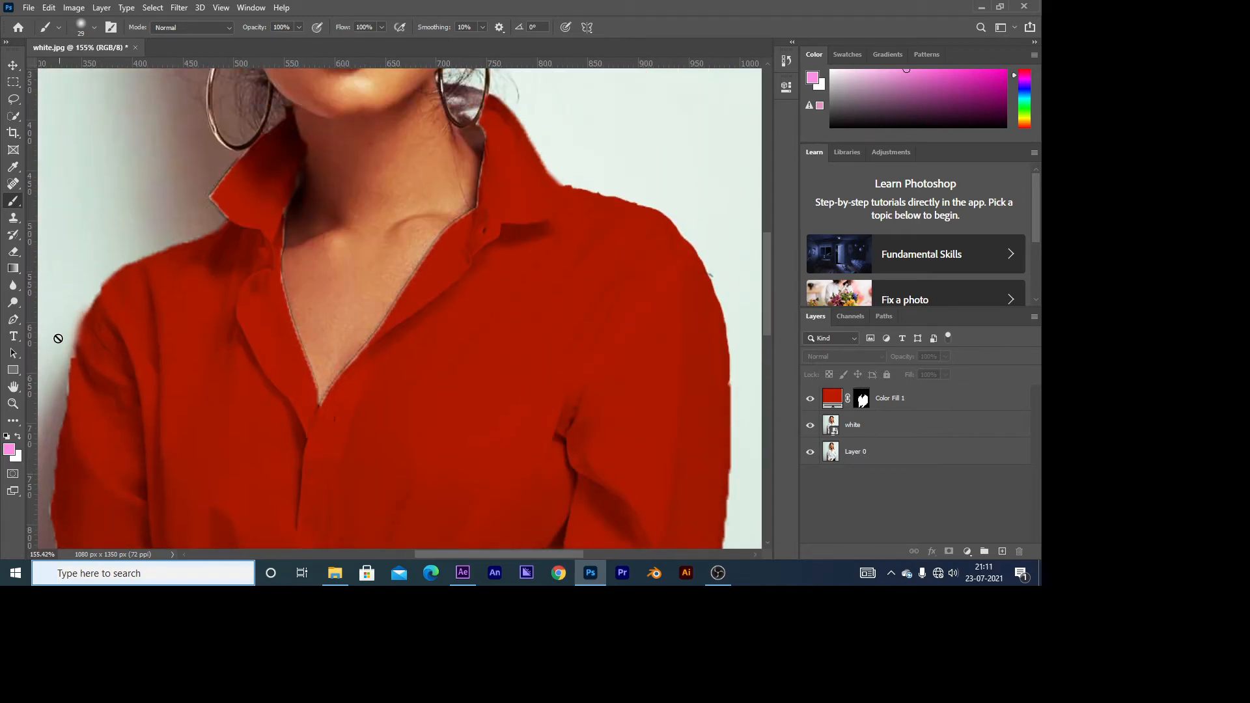
{"action": "scroll", "coordinate": [143, 348], "scroll_direction": "down", "scroll_amount": 4}
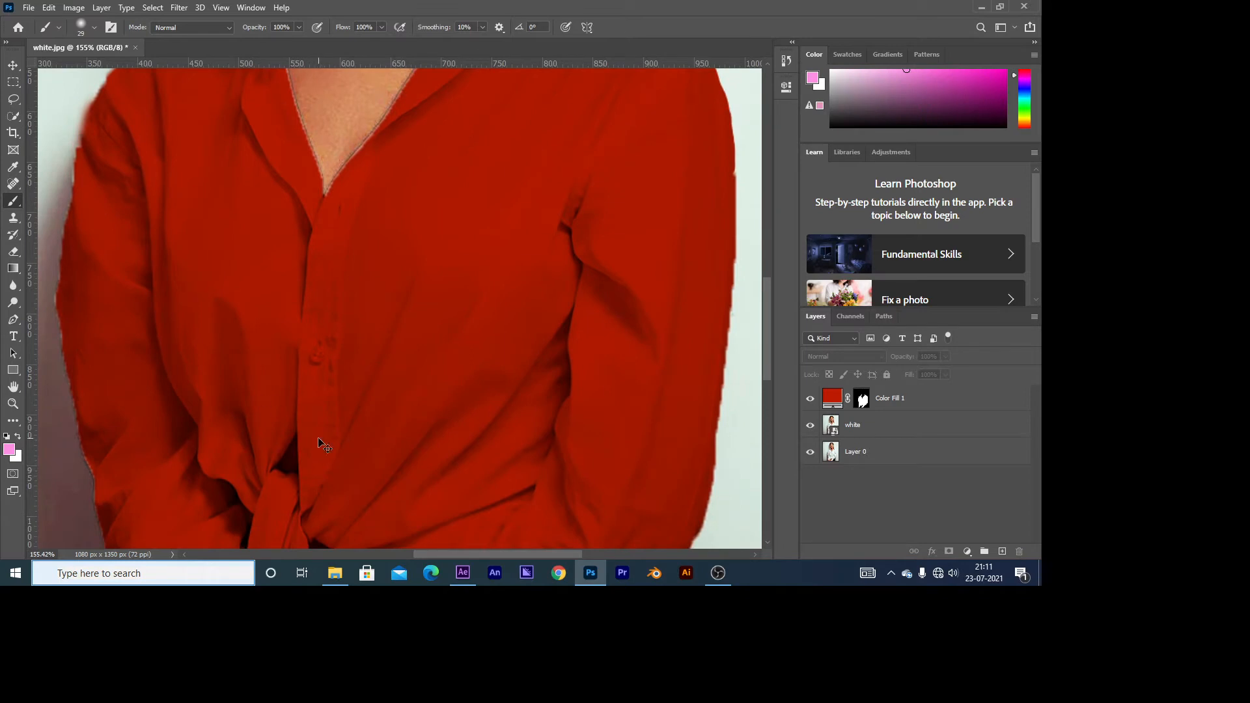
{"action": "scroll", "coordinate": [323, 445], "scroll_direction": "down", "scroll_amount": 2}
{"action": "left_click", "coordinate": [967, 551]}
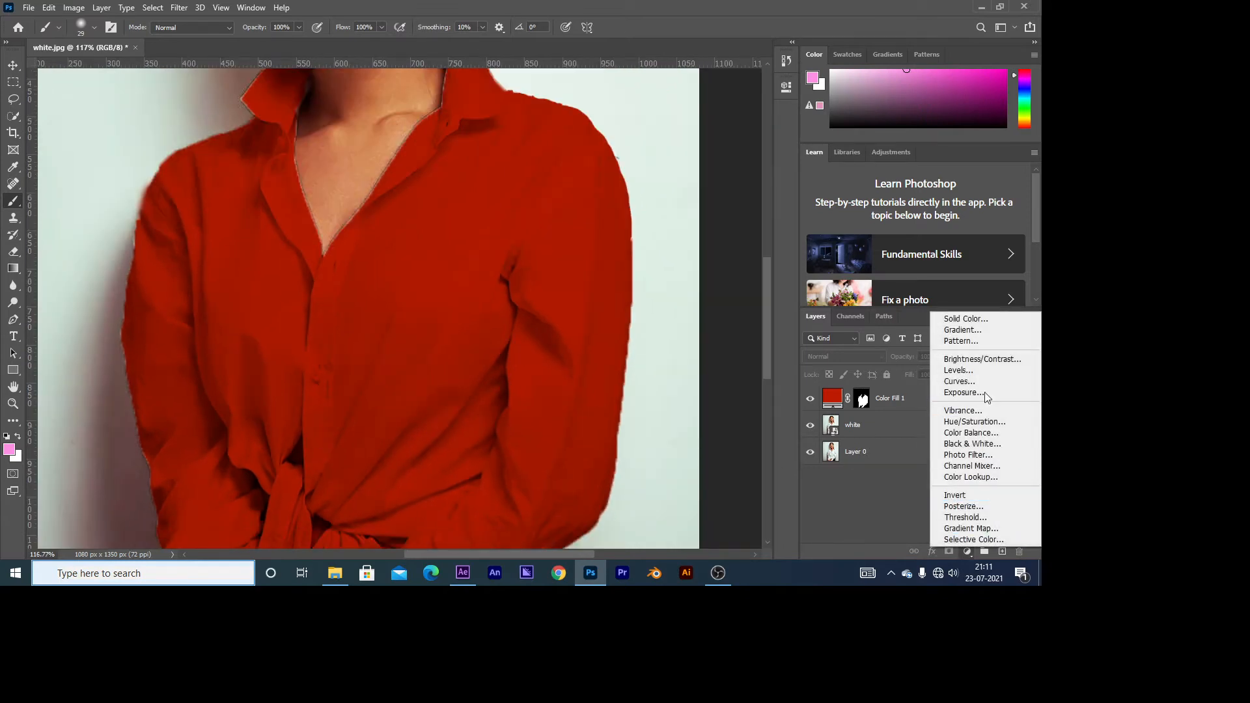
{"action": "left_click", "coordinate": [910, 493]}
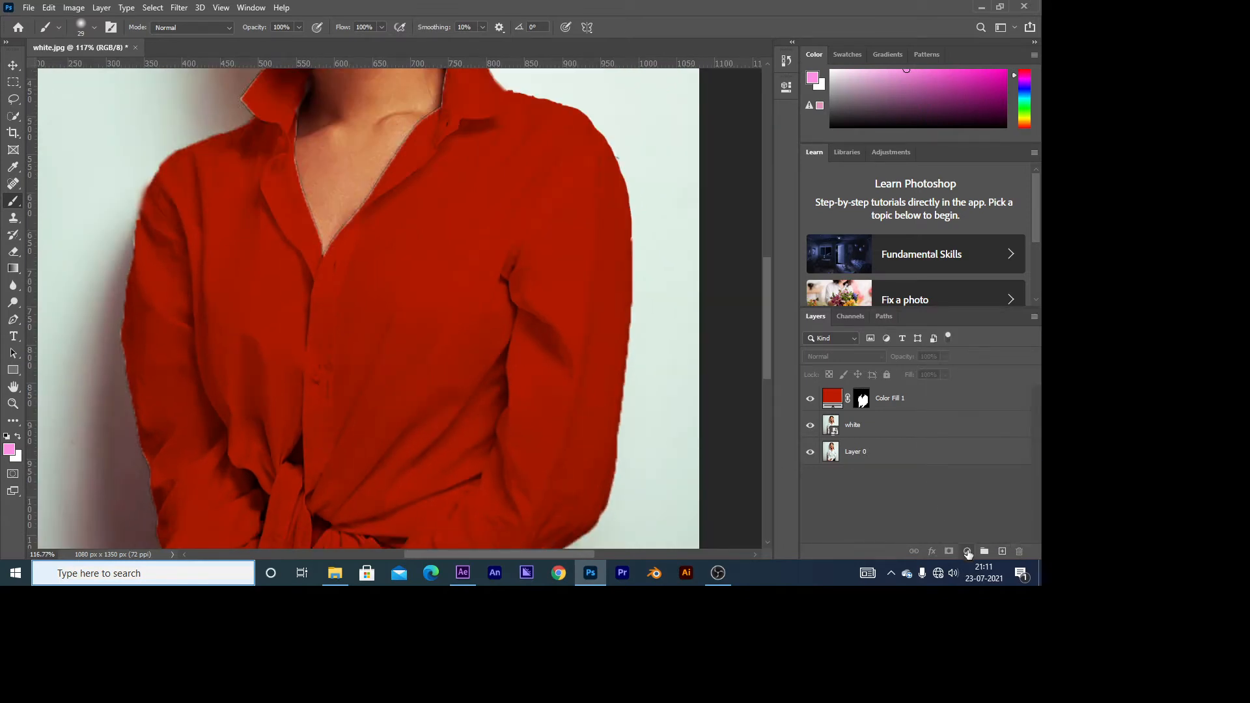
{"action": "left_click", "coordinate": [968, 552]}
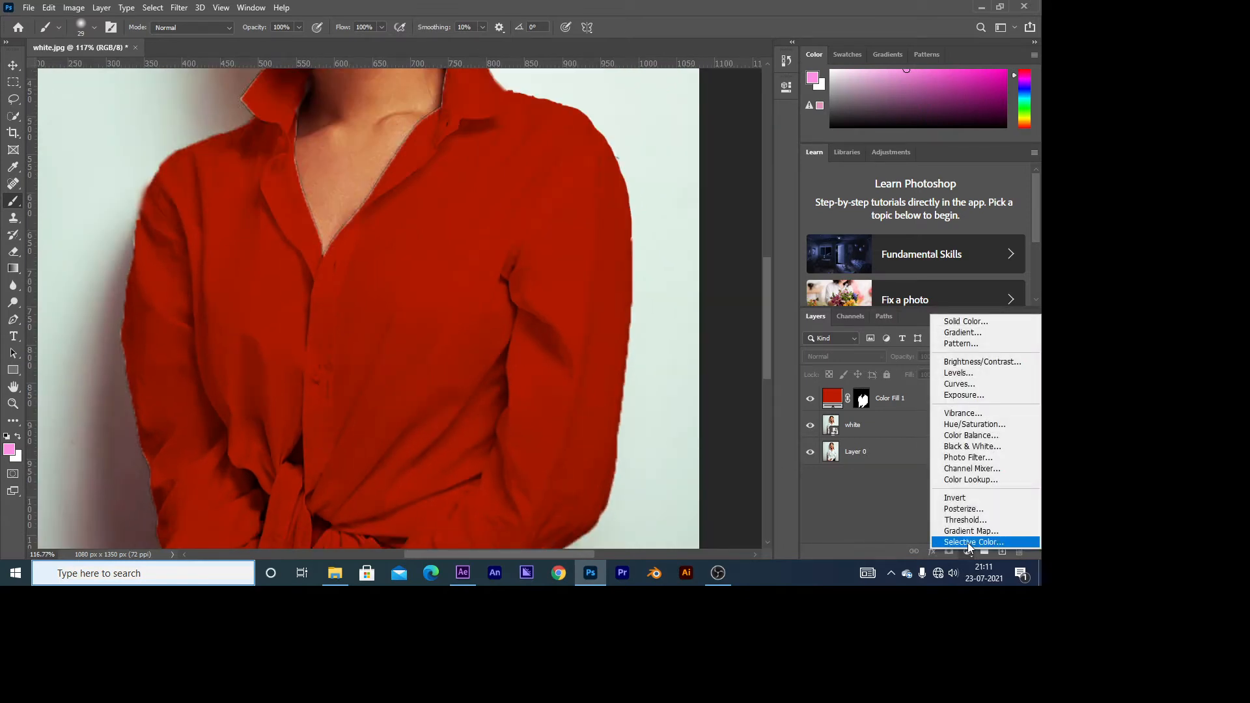
{"action": "left_click", "coordinate": [964, 382]}
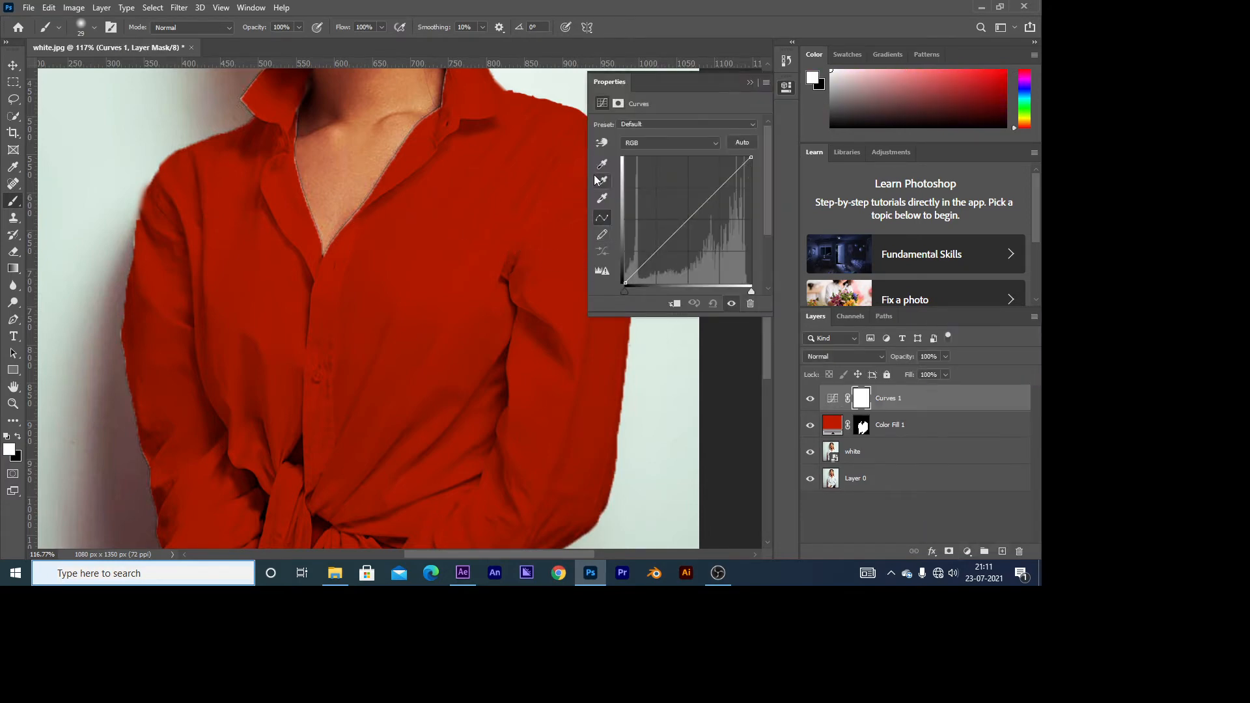
Step: Sample the shirt with the Curves on-image adjustment tool and raise two shadow points on the RGB curve
{"action": "left_click", "coordinate": [602, 143]}
{"action": "left_click", "coordinate": [437, 248]}
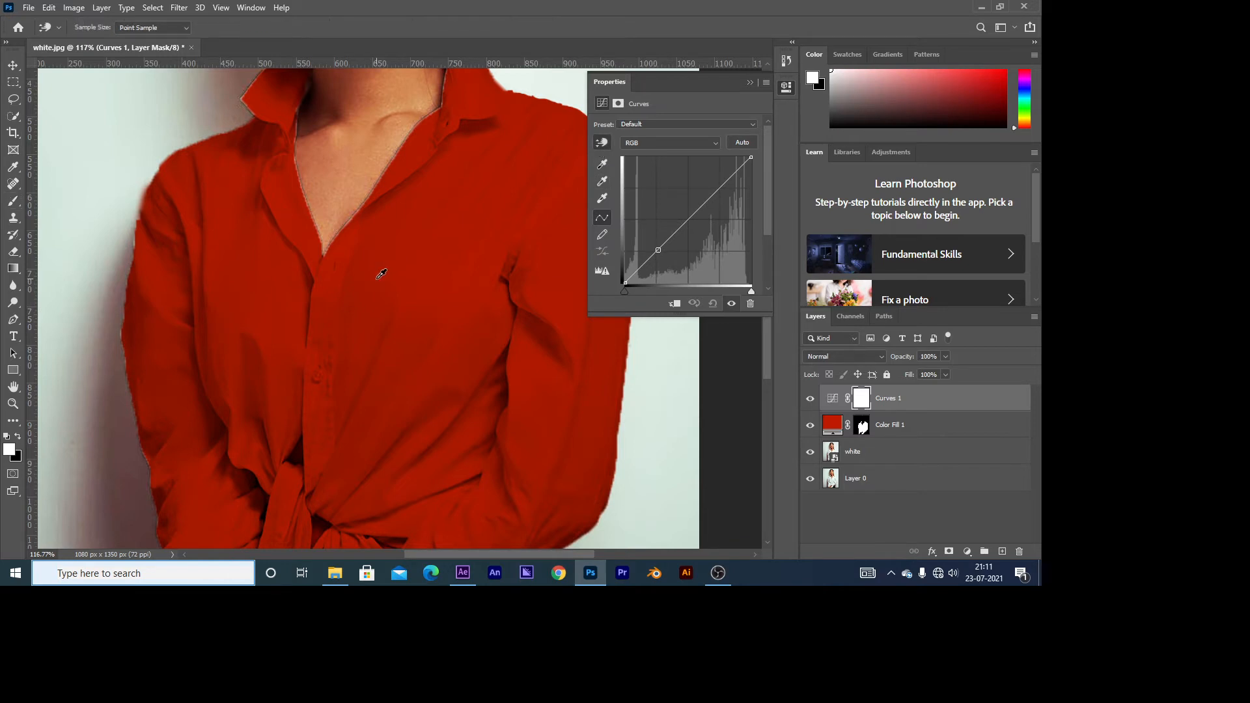
{"action": "mouse_move", "coordinate": [657, 251]}
{"action": "left_mouse_down"}
{"action": "mouse_move", "coordinate": [652, 218]}
{"action": "mouse_move", "coordinate": [664, 253]}
{"action": "mouse_move", "coordinate": [652, 241]}
{"action": "left_mouse_up"}
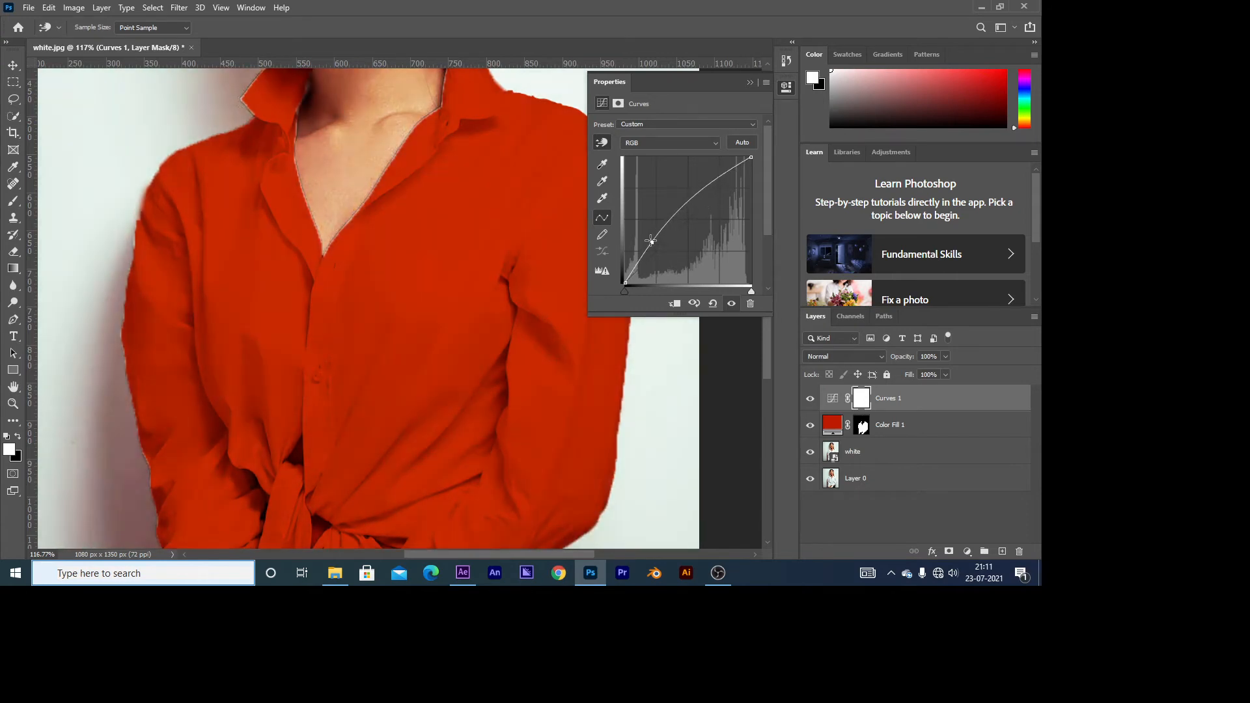
{"action": "key", "text": "b"}
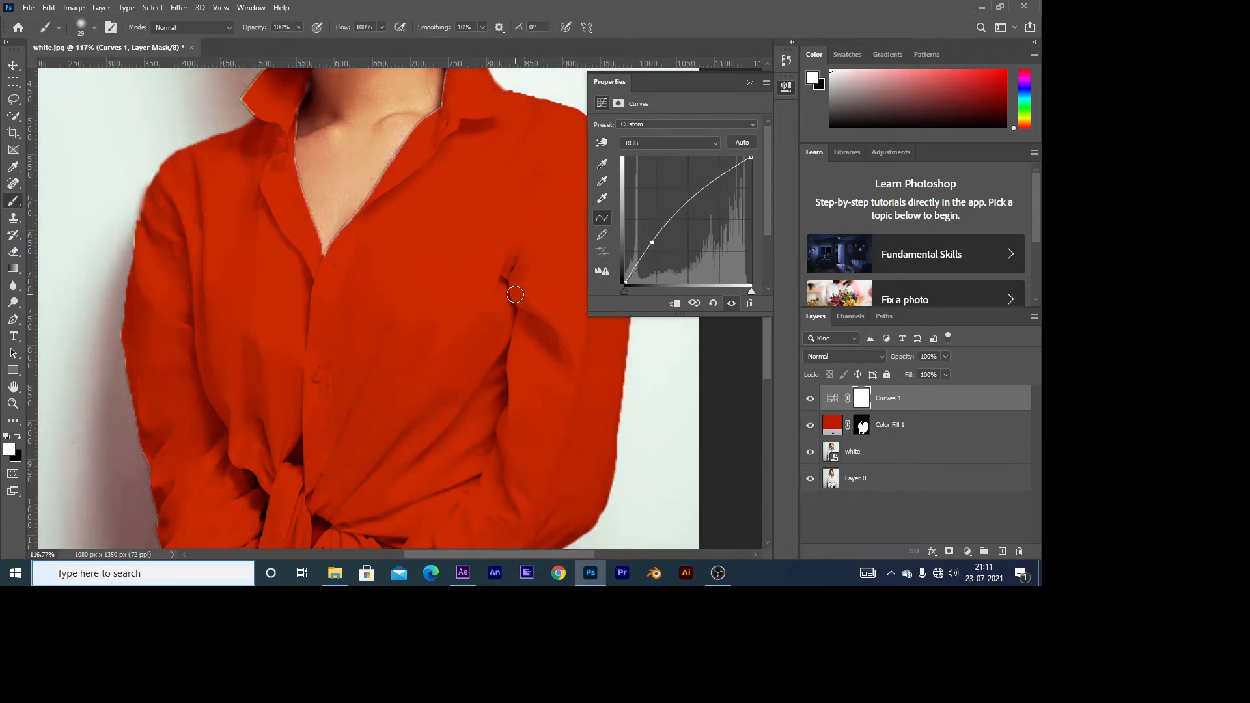
{"action": "left_click", "coordinate": [602, 143]}
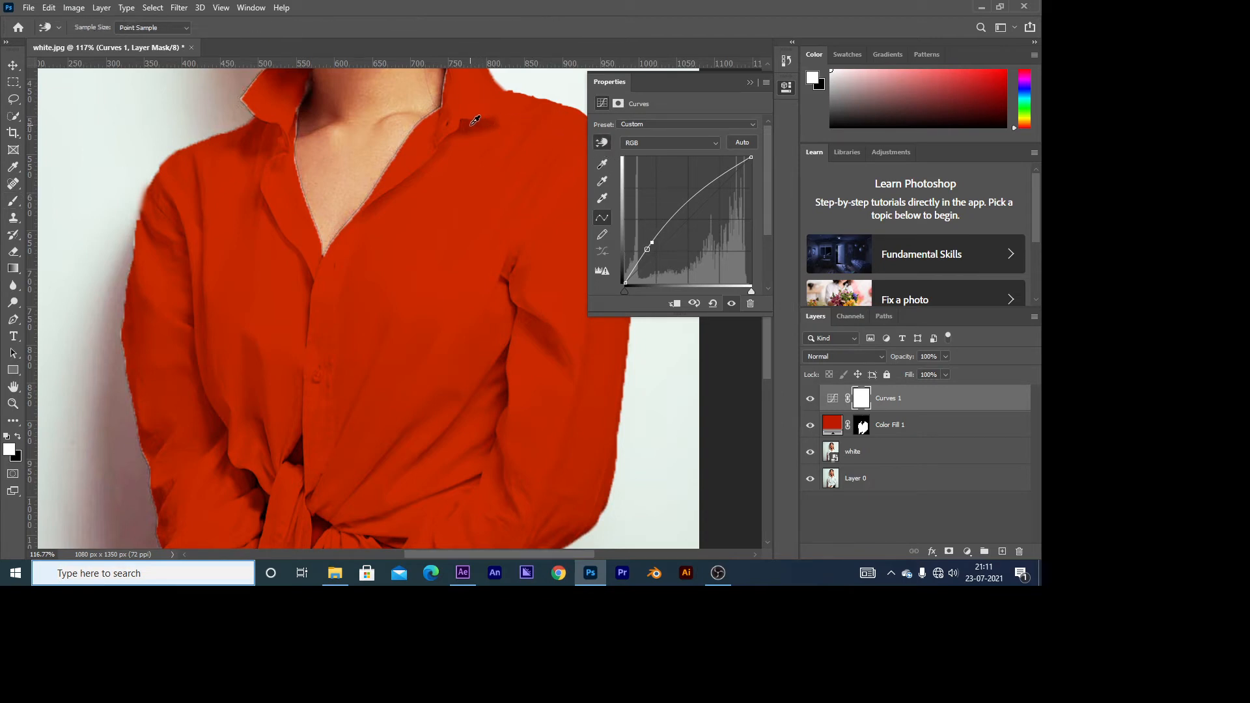
{"action": "left_click_drag", "start_coordinate": [654, 239], "coordinate": [639, 248]}
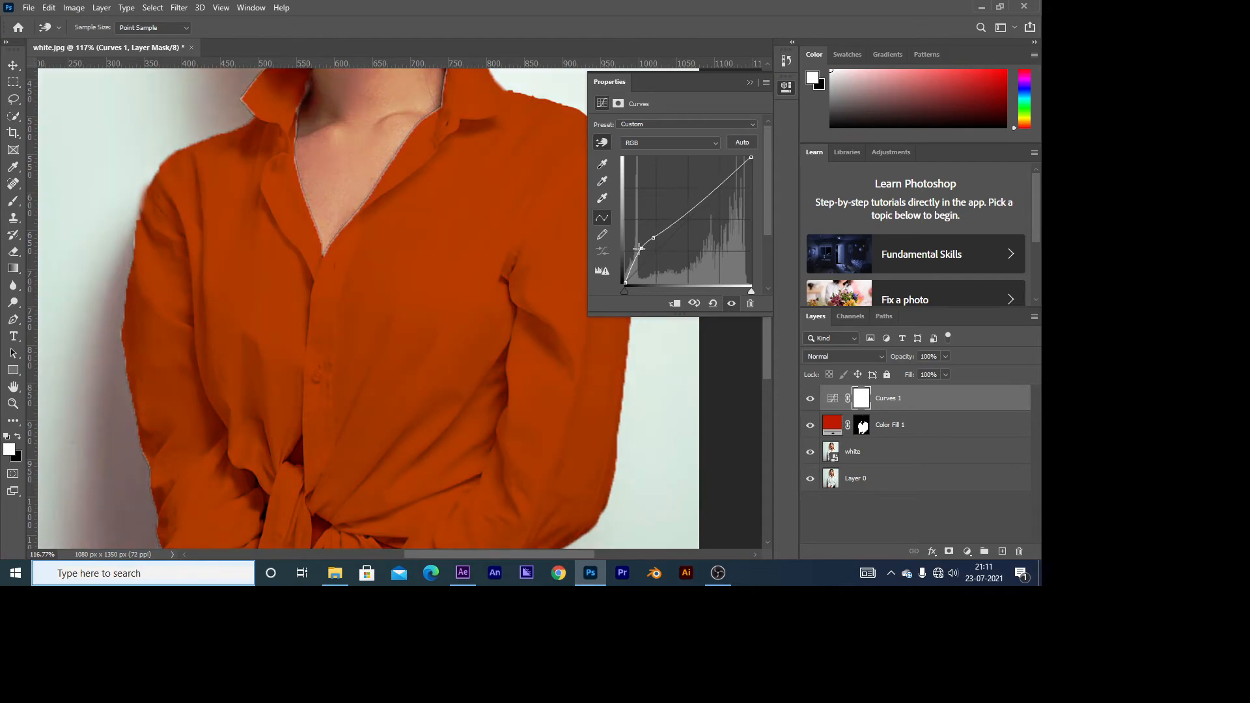
Step: Move the Curves white and black input points inward to strengthen the shirt's contrast, and collapse the curve settings
{"action": "left_click_drag", "start_coordinate": [753, 289], "coordinate": [725, 291]}
{"action": "left_click_drag", "start_coordinate": [623, 290], "coordinate": [636, 291]}
{"action": "left_click_drag", "start_coordinate": [638, 290], "coordinate": [635, 285]}
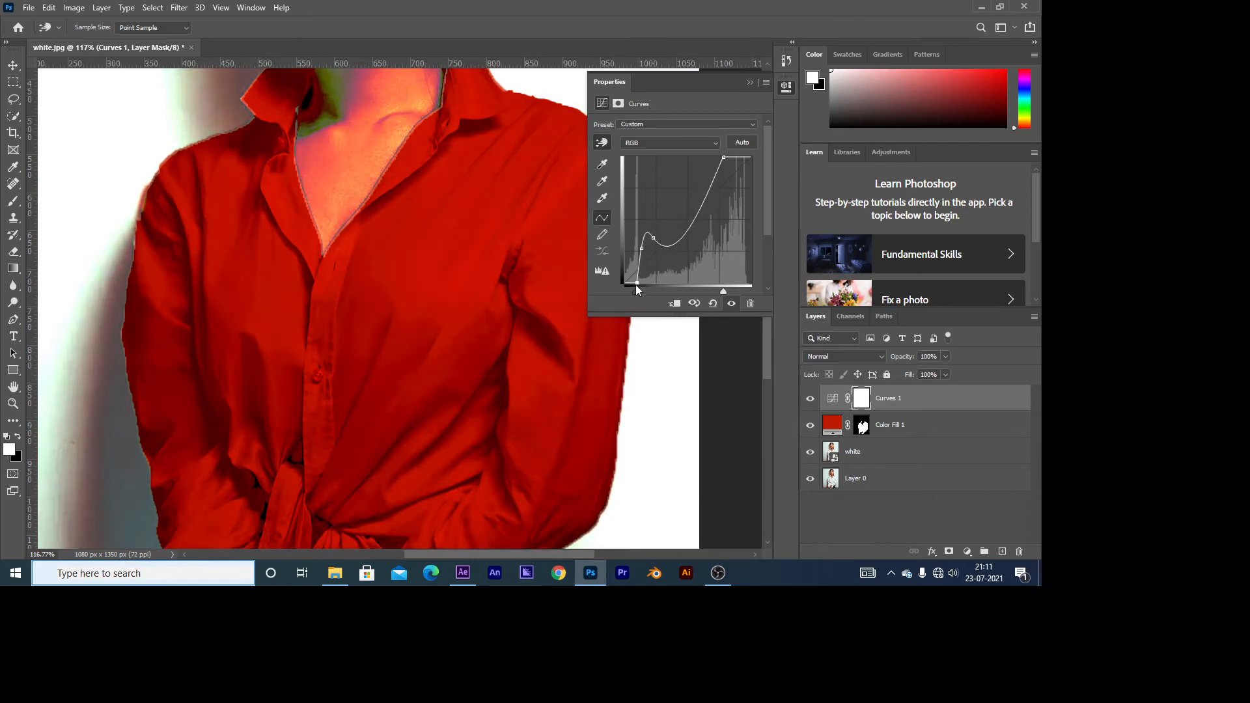
{"action": "left_click", "coordinate": [751, 85]}
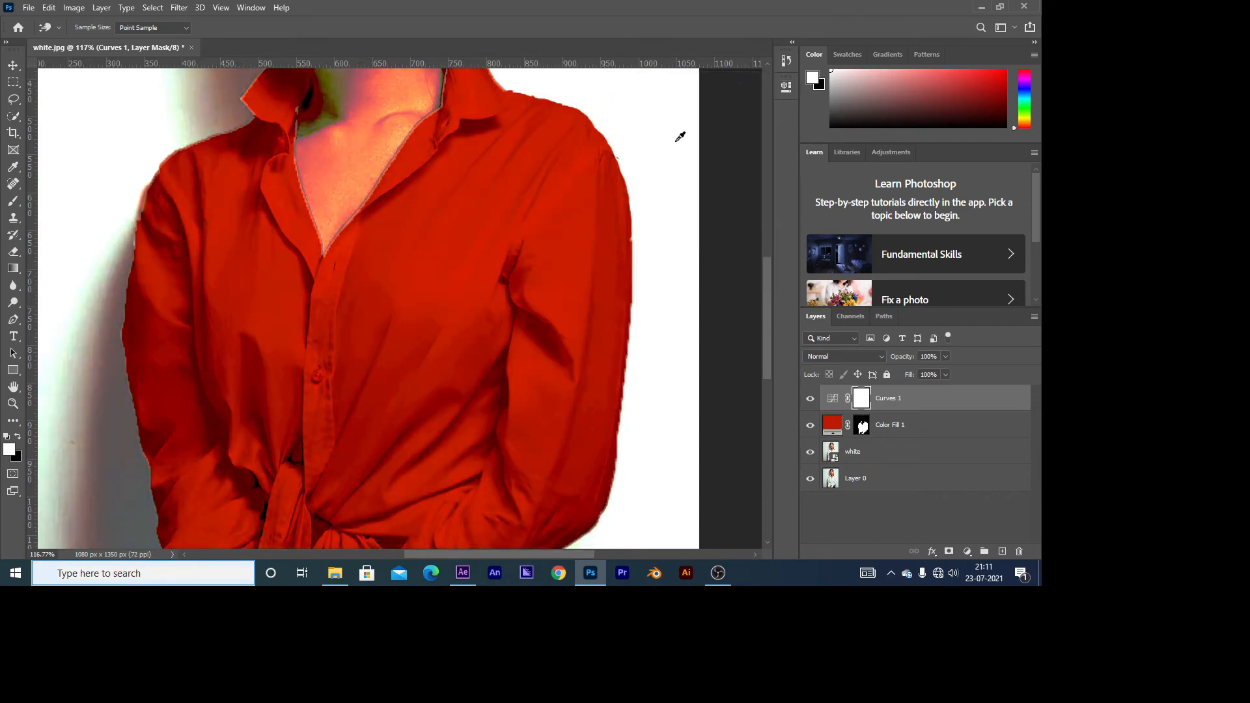
Step: Group the Curves and Color Fill layers, and move the Color Fill's shirt mask onto the group
{"action": "scroll", "coordinate": [615, 351], "scroll_direction": "down", "scroll_amount": 5}
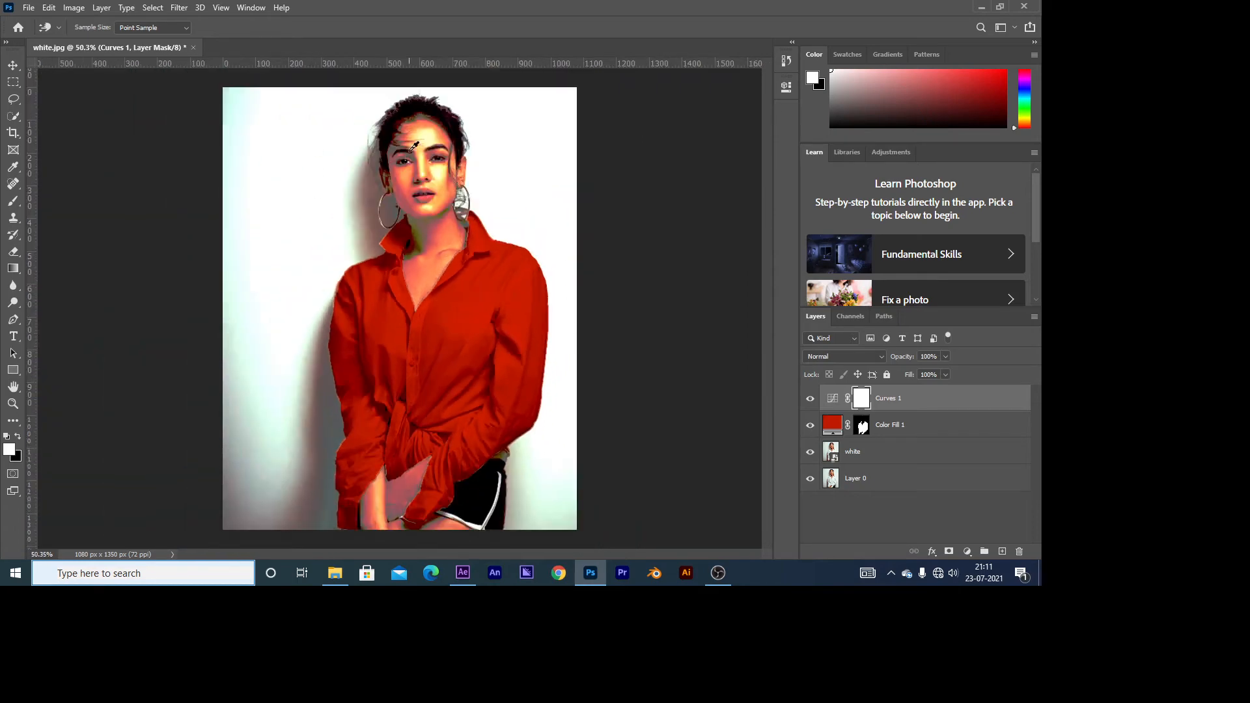
{"action": "left_click", "coordinate": [893, 433]}
{"action": "key", "text": "ctrl+g"}
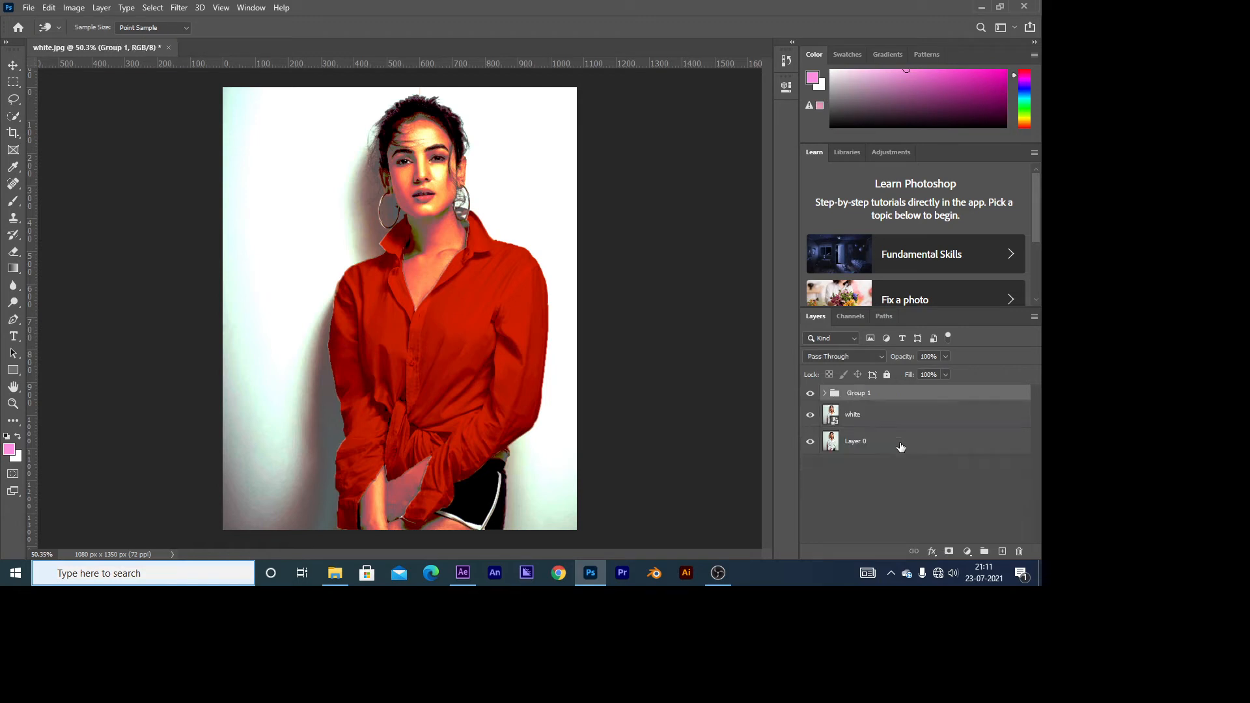
{"action": "left_click", "coordinate": [825, 393]}
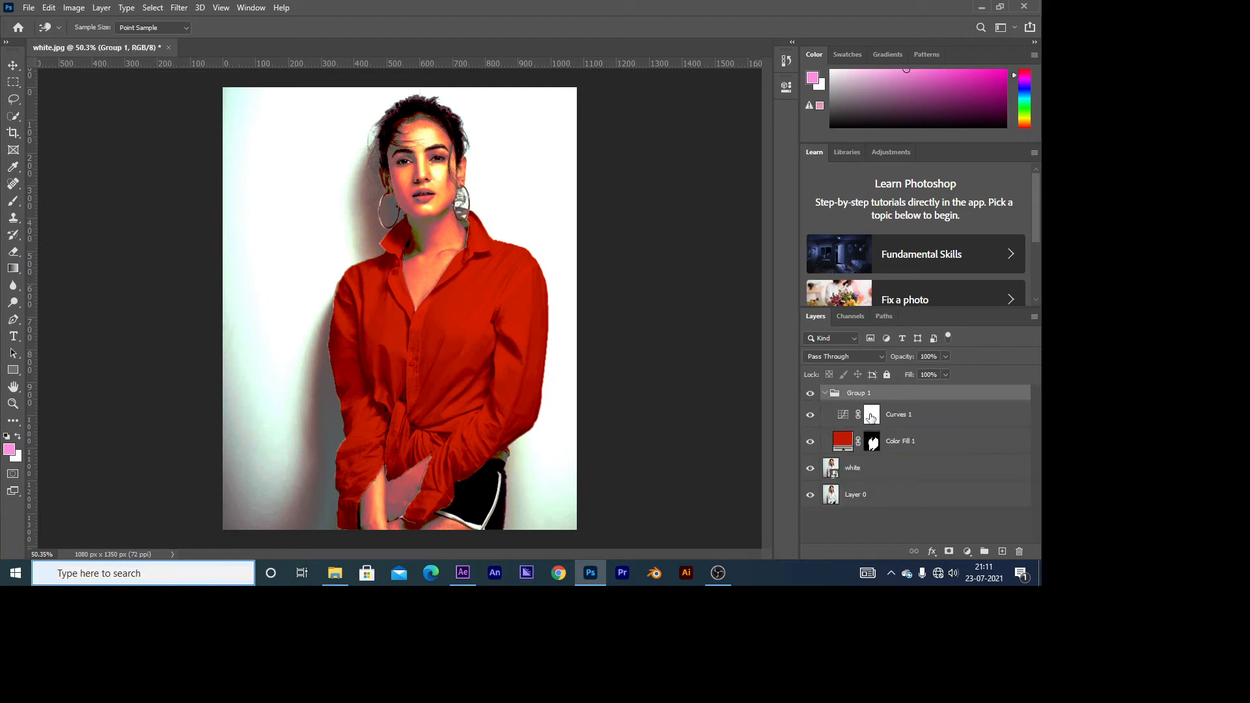
{"action": "left_click_drag", "start_coordinate": [874, 443], "coordinate": [870, 395]}
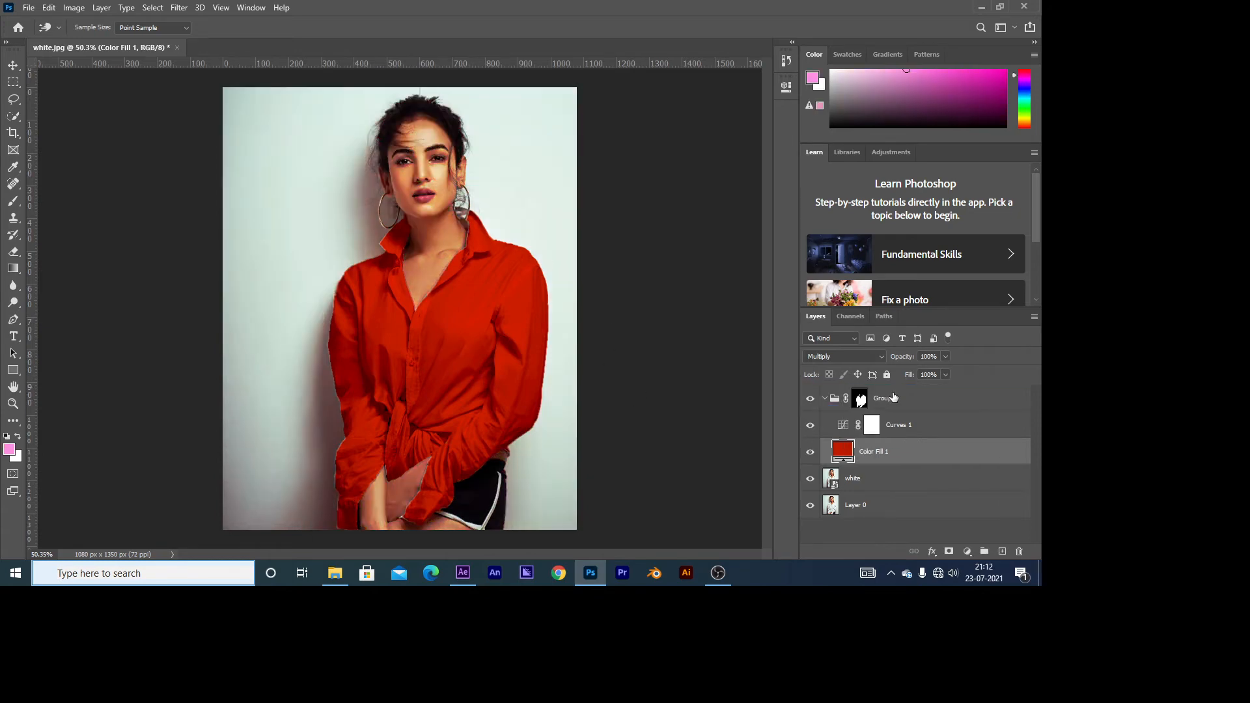
{"action": "scroll", "coordinate": [408, 414], "scroll_direction": "up", "scroll_amount": 4}
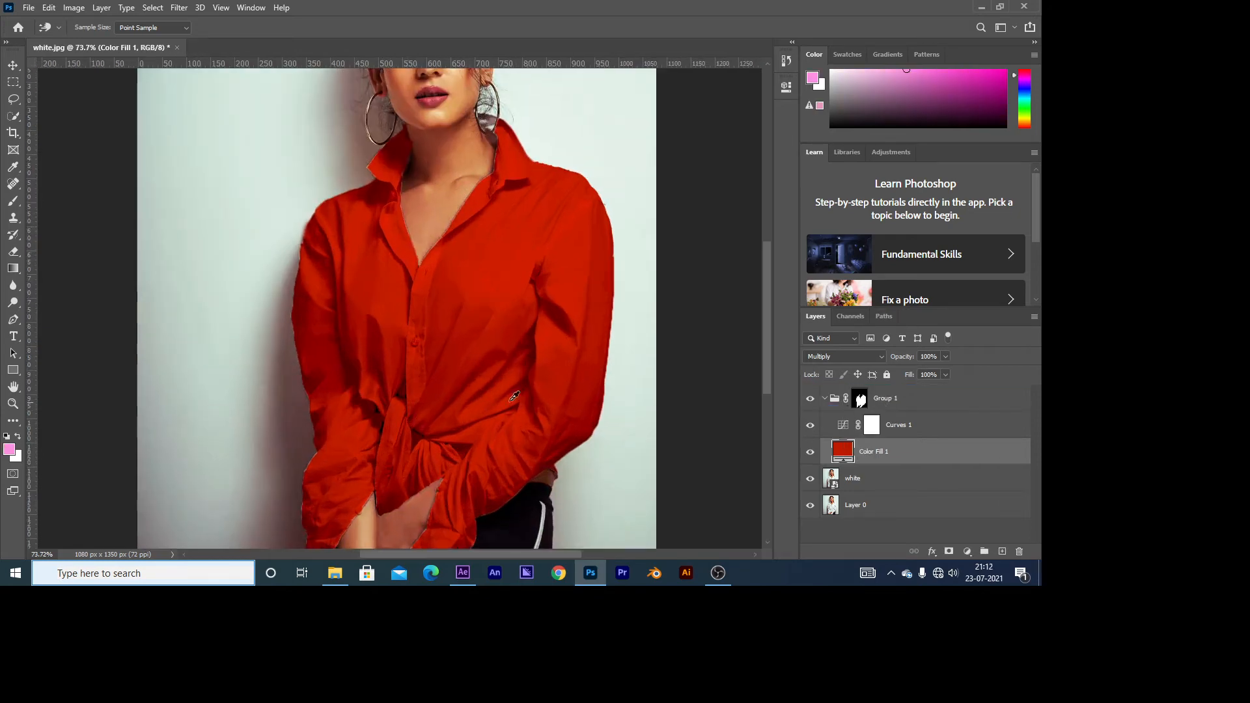
{"action": "scroll", "coordinate": [395, 356], "scroll_direction": "down", "scroll_amount": 2}
{"action": "key", "text": "b"}
{"action": "left_click", "coordinate": [986, 428]}
{"action": "key", "text": "d"}
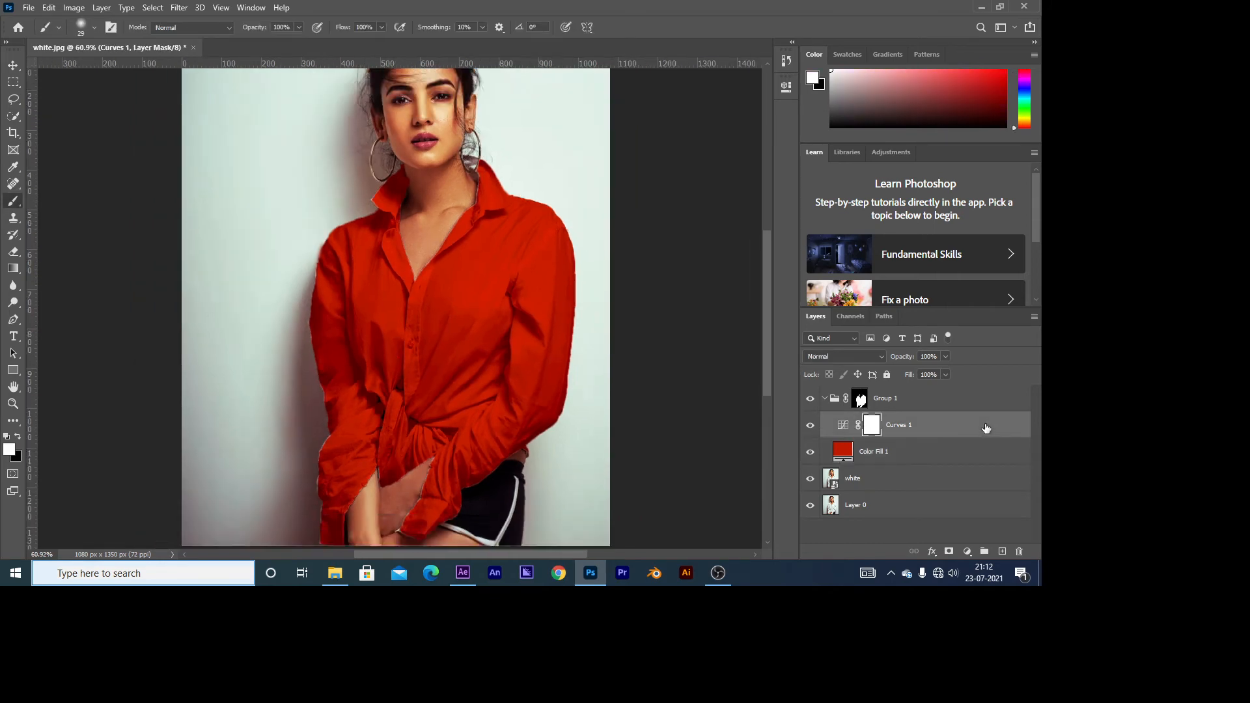
{"action": "double_click", "coordinate": [987, 428]}
{"action": "left_click", "coordinate": [721, 117]}
Step: Try shifting and splitting the Curves layer's Underlying Layer black Blend If slider, and return it to 0
{"action": "double_click", "coordinate": [1007, 426]}
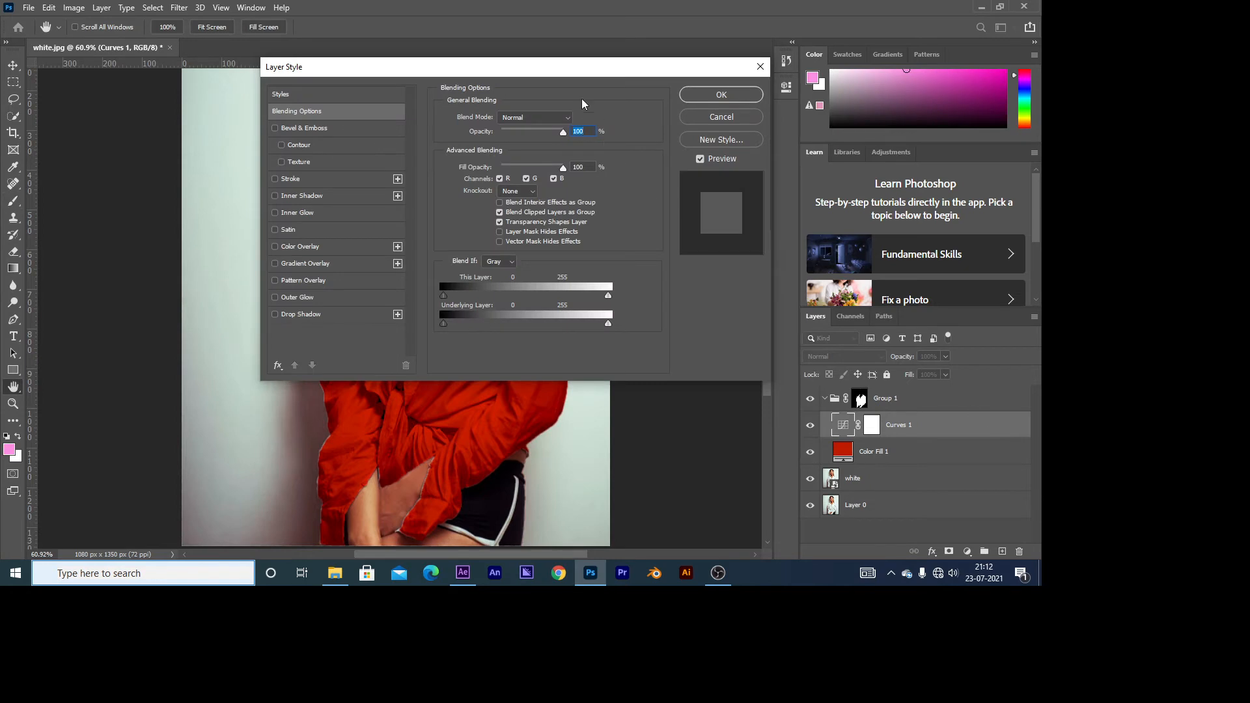
{"action": "left_click_drag", "start_coordinate": [572, 67], "coordinate": [856, 191]}
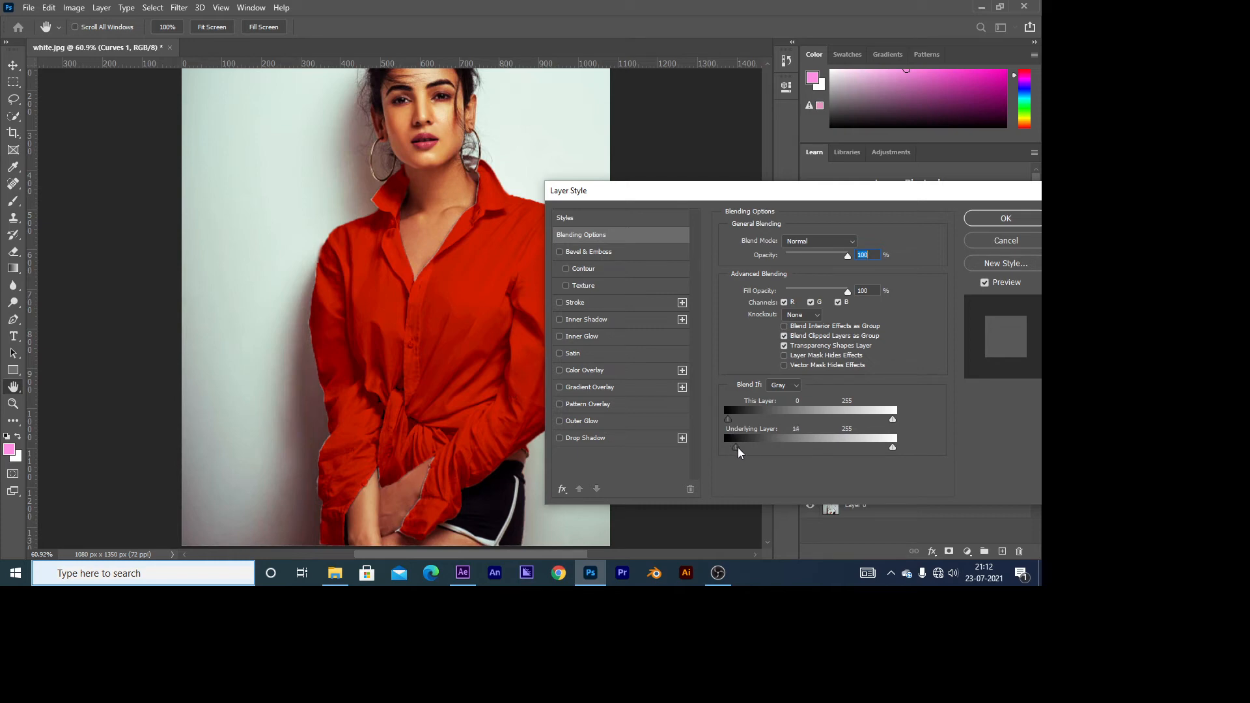
{"action": "left_click_drag", "start_coordinate": [739, 450], "coordinate": [774, 454]}
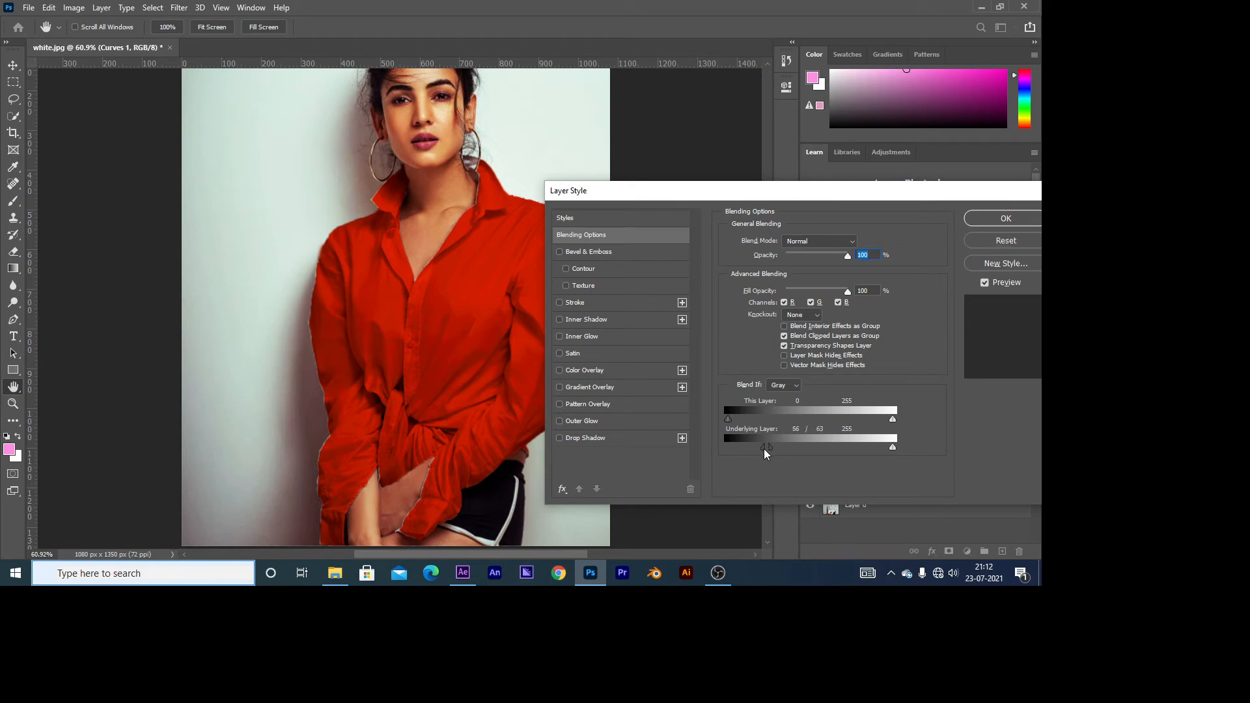
{"action": "mouse_move", "coordinate": [766, 454]}
{"action": "left_mouse_down"}
{"action": "mouse_move", "coordinate": [730, 464]}
{"action": "mouse_move", "coordinate": [770, 451]}
{"action": "left_mouse_up"}
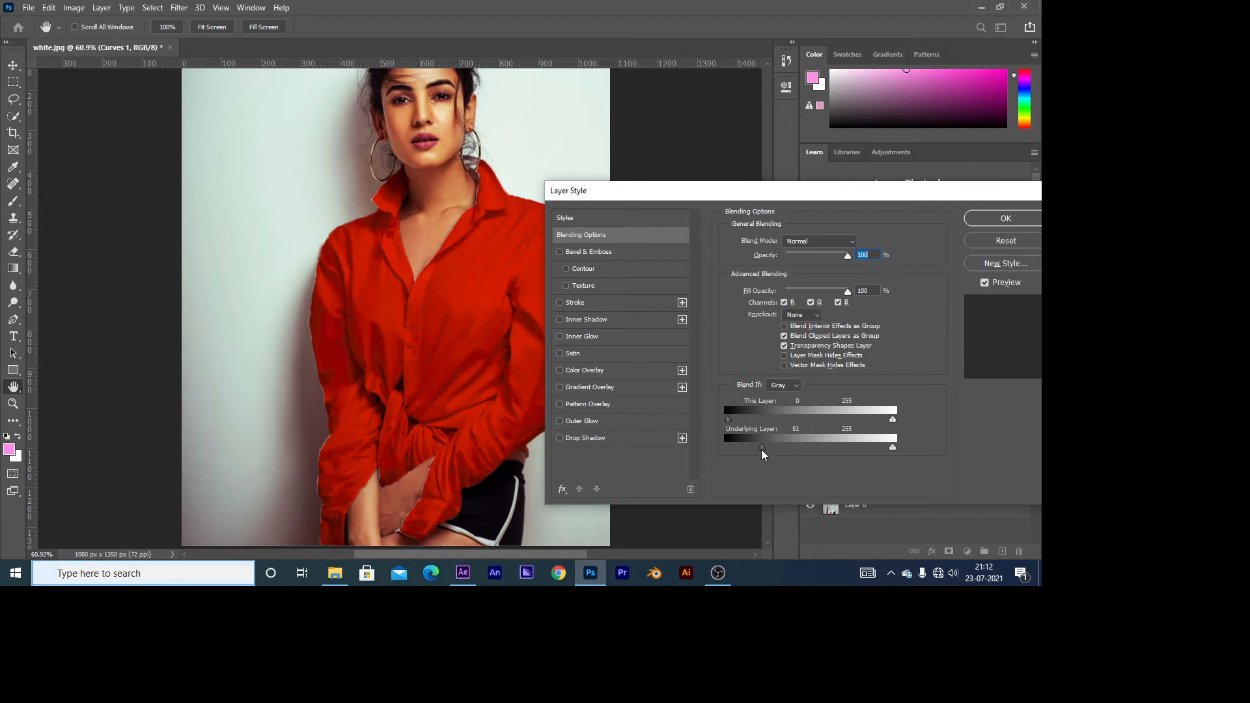
{"action": "mouse_move", "coordinate": [768, 450]}
{"action": "left_mouse_down"}
{"action": "mouse_move", "coordinate": [780, 449]}
{"action": "mouse_move", "coordinate": [769, 460]}
{"action": "left_mouse_up"}
{"action": "mouse_move", "coordinate": [757, 452]}
{"action": "left_mouse_down"}
{"action": "mouse_move", "coordinate": [744, 457]}
{"action": "mouse_move", "coordinate": [818, 445]}
{"action": "mouse_move", "coordinate": [730, 438]}
{"action": "mouse_move", "coordinate": [816, 446]}
{"action": "mouse_move", "coordinate": [722, 461]}
{"action": "mouse_move", "coordinate": [733, 458]}
{"action": "left_mouse_up"}
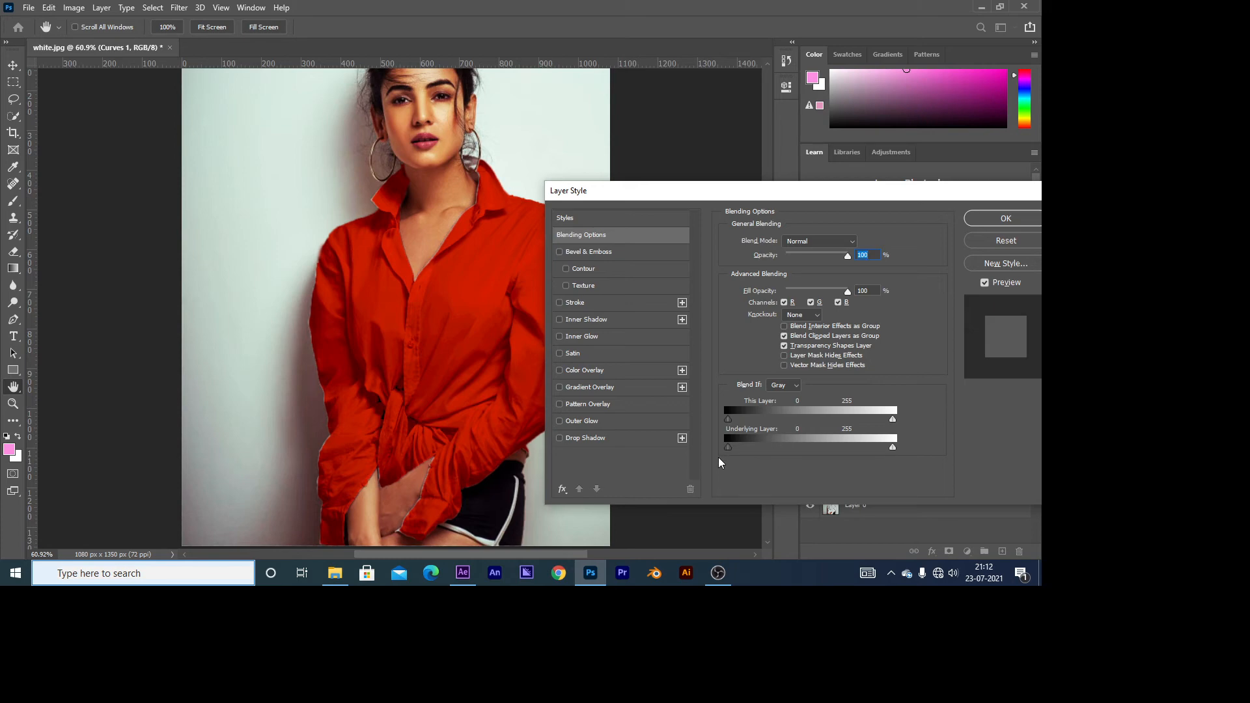
{"action": "left_click", "coordinate": [1006, 219]}
Step: Try the shades 531f16 and bc2b13 and other hues on the shirt's Color Fill layer
{"action": "scroll", "coordinate": [417, 339], "scroll_direction": "down", "scroll_amount": 3}
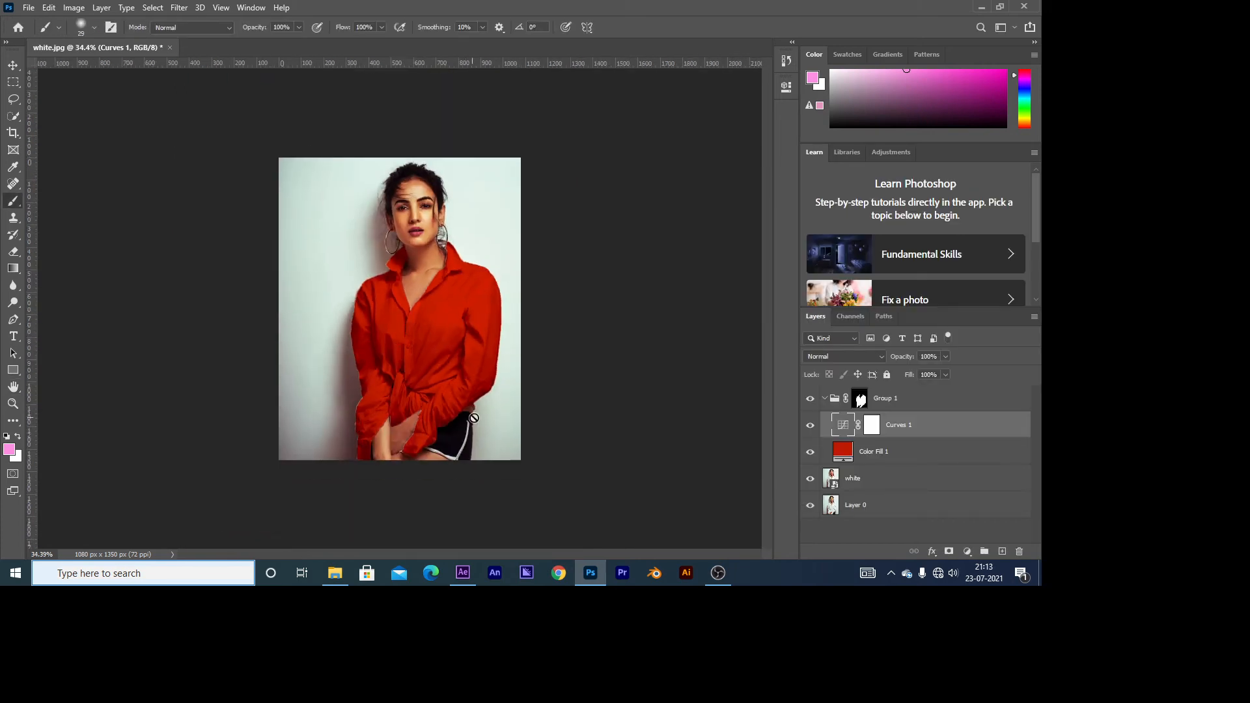
{"action": "scroll", "coordinate": [557, 426], "scroll_direction": "up", "scroll_amount": 2}
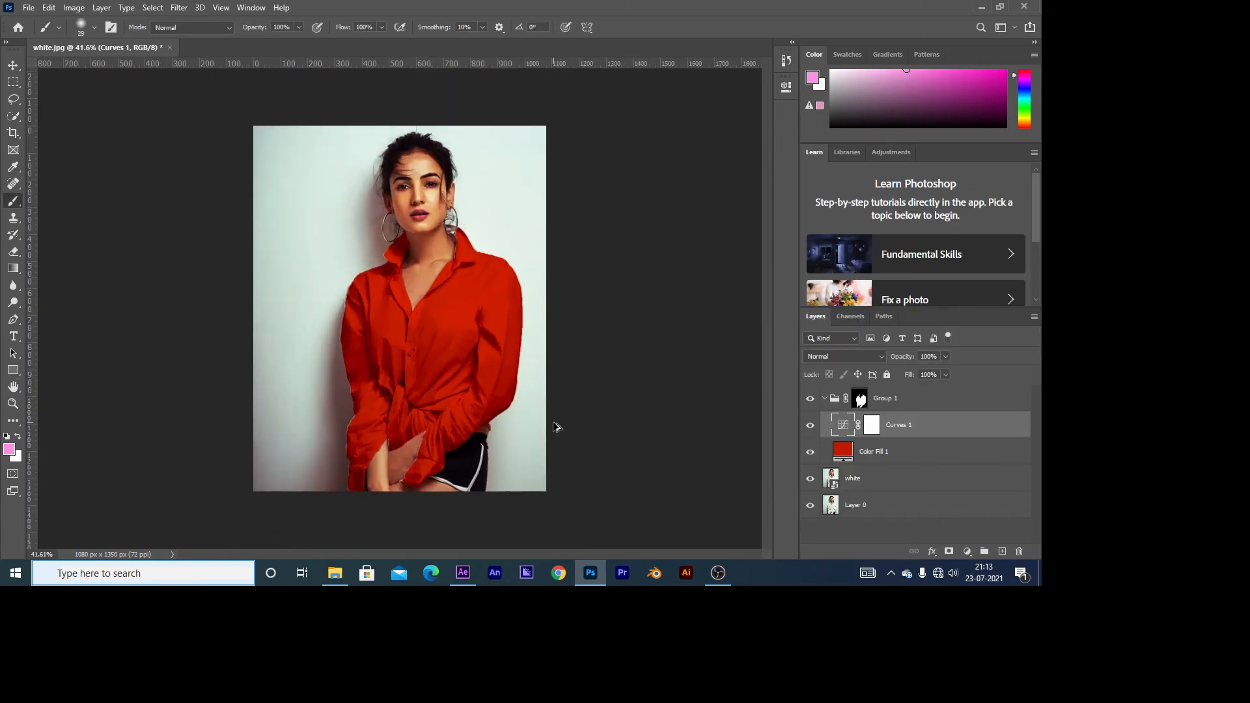
{"action": "double_click", "coordinate": [840, 450]}
{"action": "left_click_drag", "start_coordinate": [385, 209], "coordinate": [470, 230]}
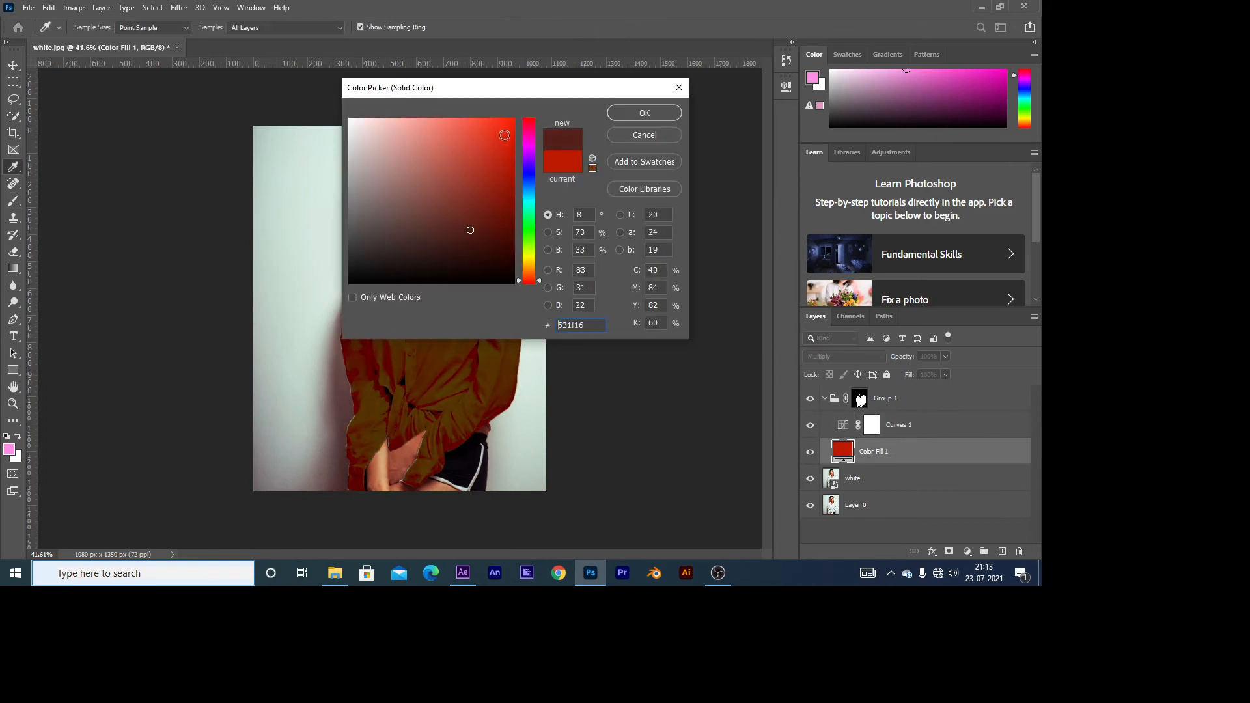
{"action": "left_click_drag", "start_coordinate": [518, 87], "coordinate": [802, 255]}
{"action": "mouse_move", "coordinate": [765, 372]}
{"action": "left_mouse_down"}
{"action": "mouse_move", "coordinate": [730, 300]}
{"action": "mouse_move", "coordinate": [760, 286]}
{"action": "mouse_move", "coordinate": [803, 348]}
{"action": "mouse_move", "coordinate": [801, 329]}
{"action": "mouse_move", "coordinate": [791, 358]}
{"action": "mouse_move", "coordinate": [768, 343]}
{"action": "mouse_move", "coordinate": [782, 329]}
{"action": "left_mouse_up"}
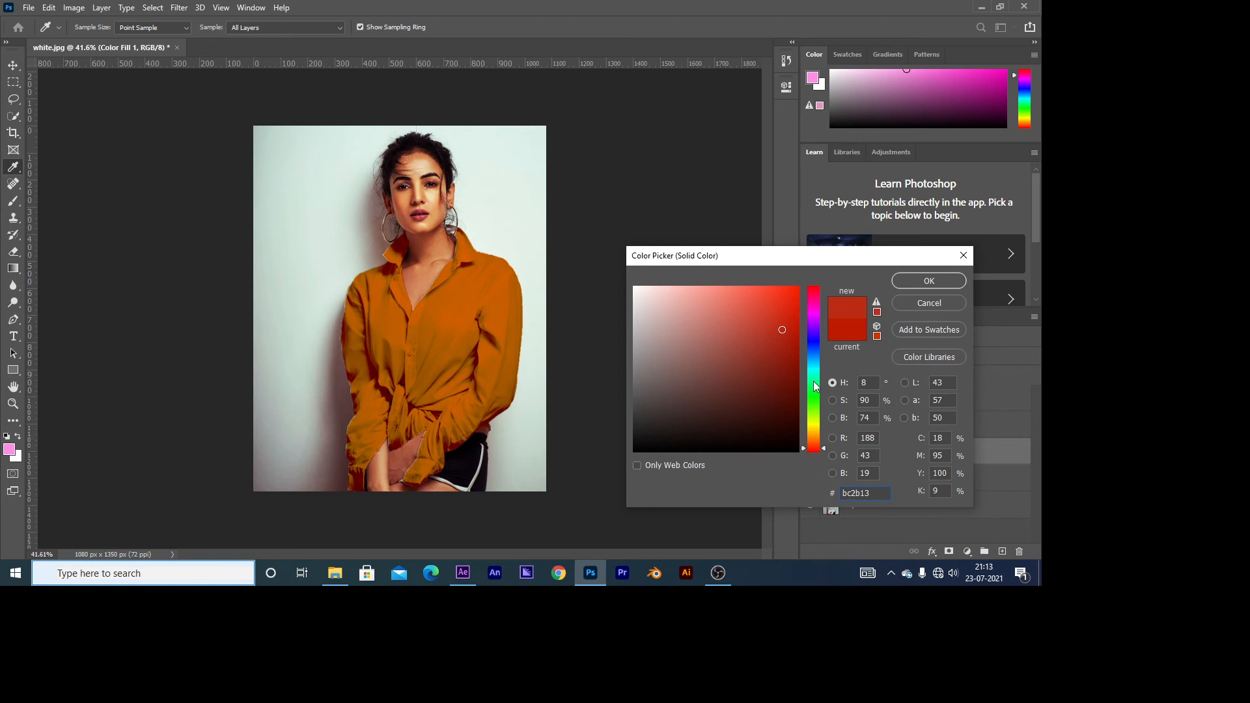
{"action": "left_click", "coordinate": [915, 303]}
Step: Change the shirt's Color Fill to the dark grey 262626
{"action": "double_click", "coordinate": [842, 453]}
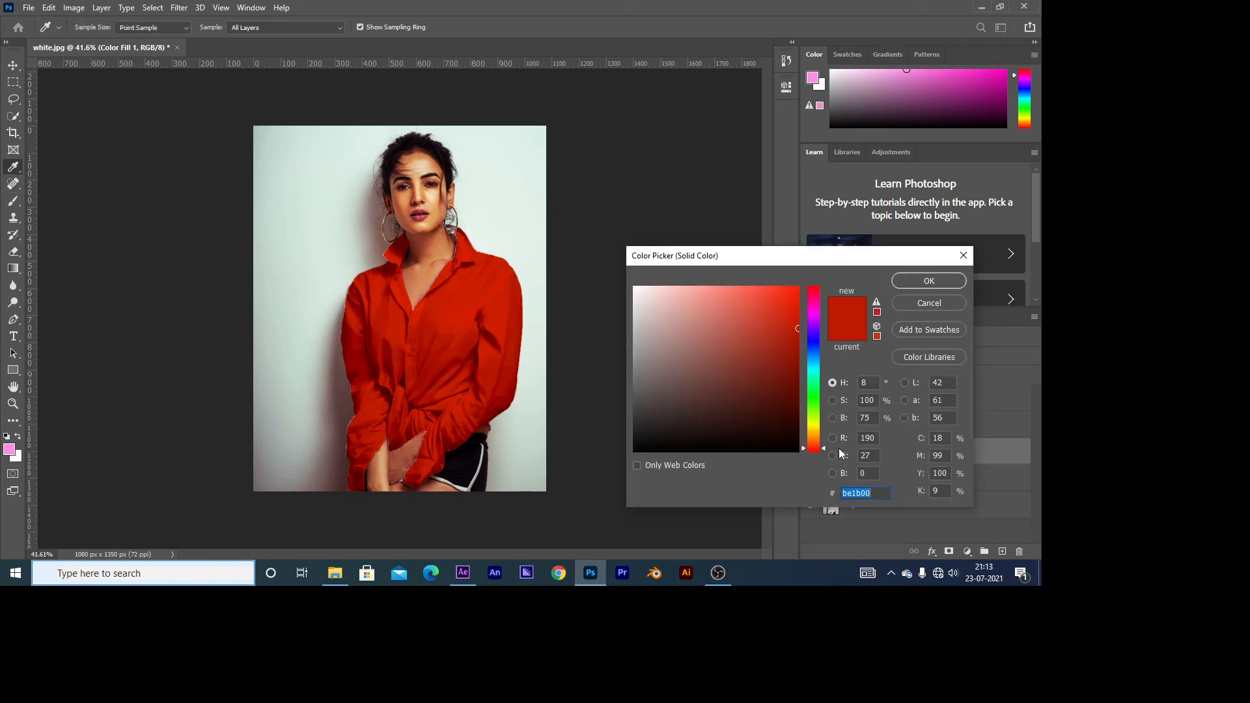
{"action": "mouse_move", "coordinate": [756, 414]}
{"action": "left_mouse_down"}
{"action": "mouse_move", "coordinate": [655, 421]}
{"action": "mouse_move", "coordinate": [635, 431]}
{"action": "mouse_move", "coordinate": [633, 453]}
{"action": "mouse_move", "coordinate": [632, 427]}
{"action": "mouse_move", "coordinate": [693, 417]}
{"action": "mouse_move", "coordinate": [616, 427]}
{"action": "left_mouse_up"}
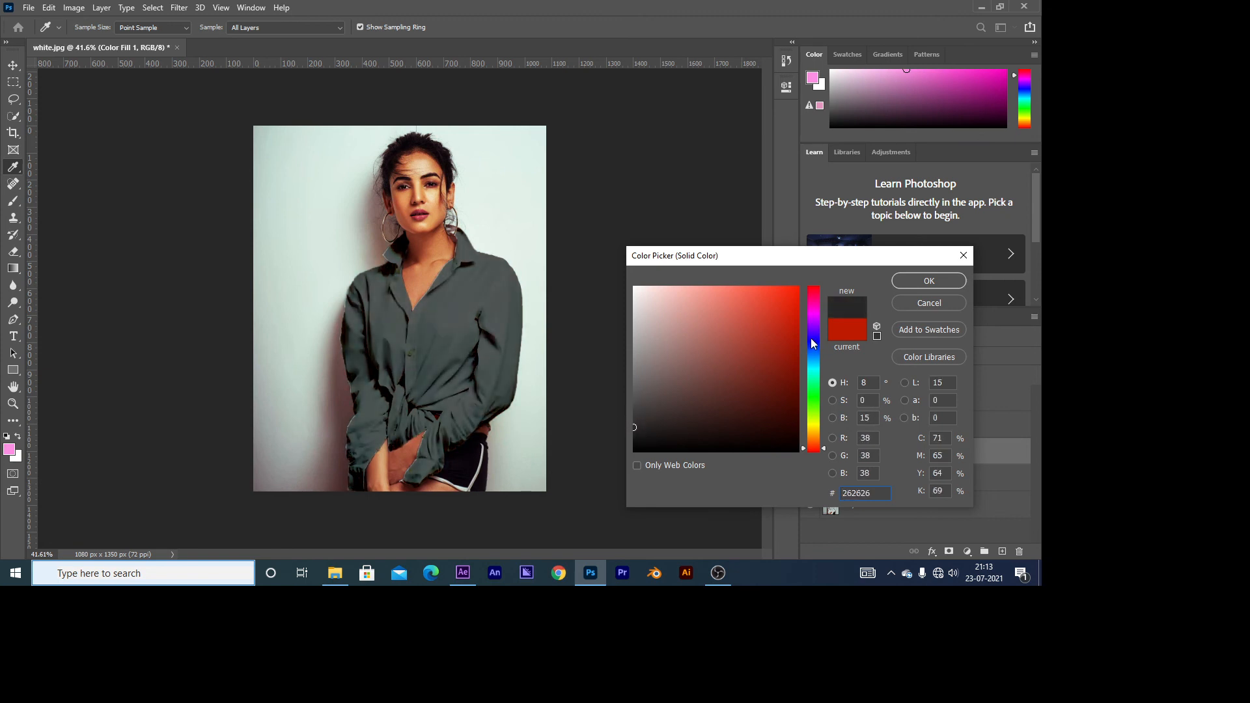
{"action": "left_click", "coordinate": [928, 280]}
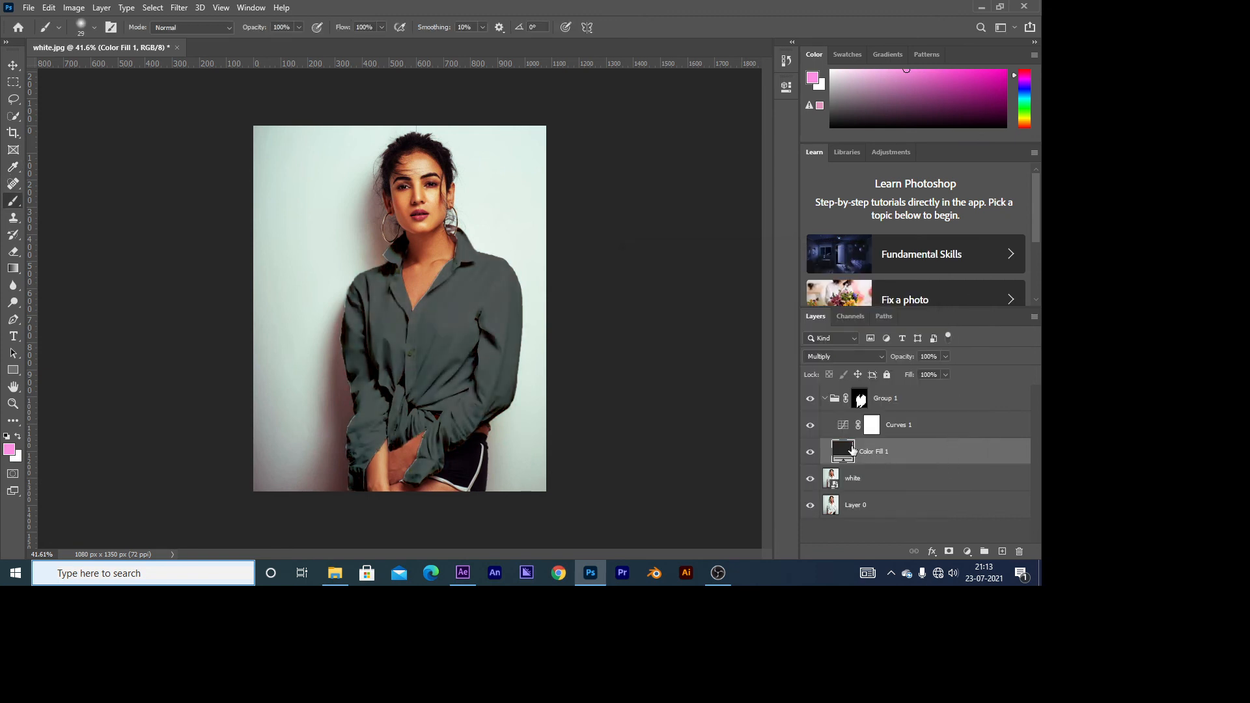
Step: Change the shirt's Color Fill to a medium teal green, trying dark red, blue and light aqua on the way
{"action": "double_click", "coordinate": [840, 451]}
{"action": "left_click", "coordinate": [775, 356]}
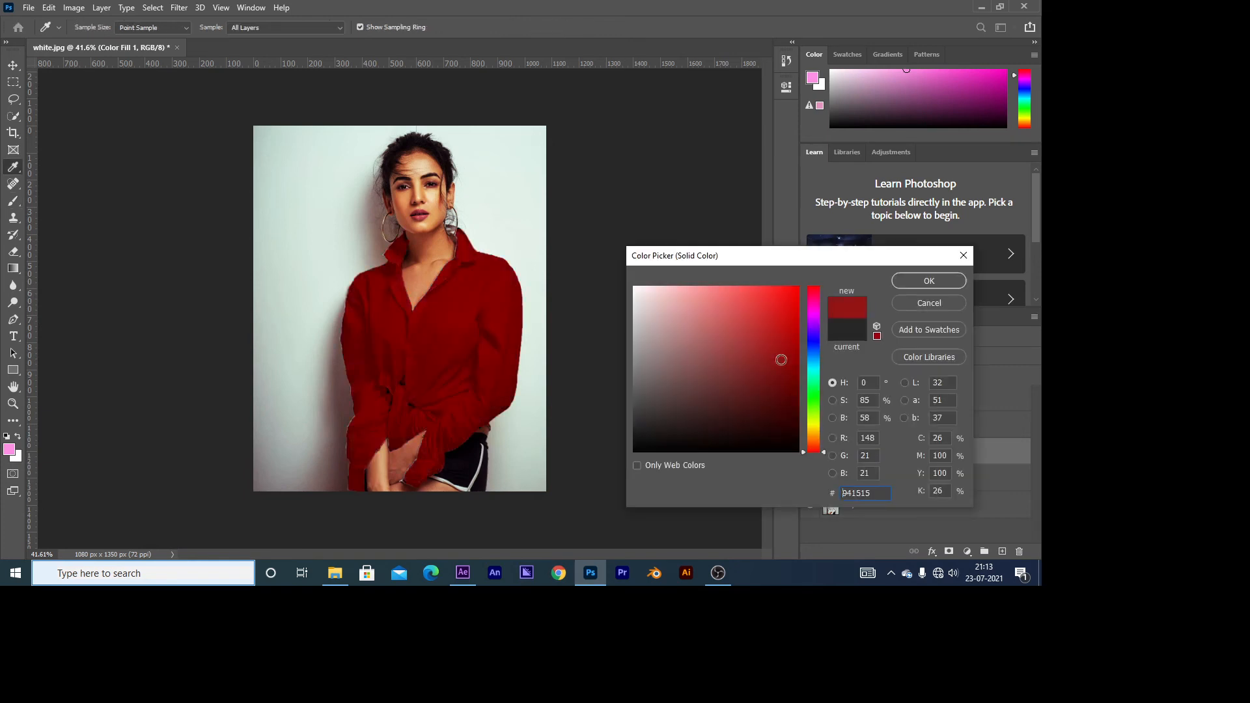
{"action": "left_click_drag", "start_coordinate": [818, 413], "coordinate": [810, 346]}
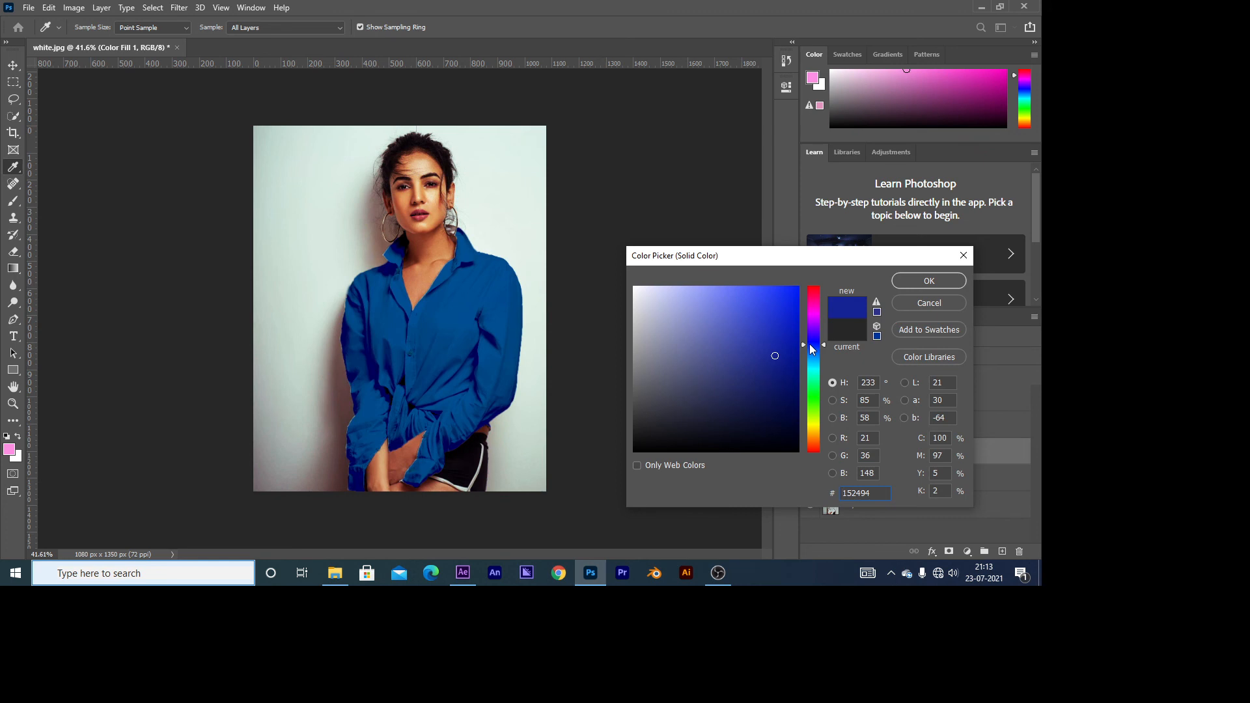
{"action": "left_click_drag", "start_coordinate": [810, 345], "coordinate": [775, 377]}
{"action": "left_click", "coordinate": [724, 282]}
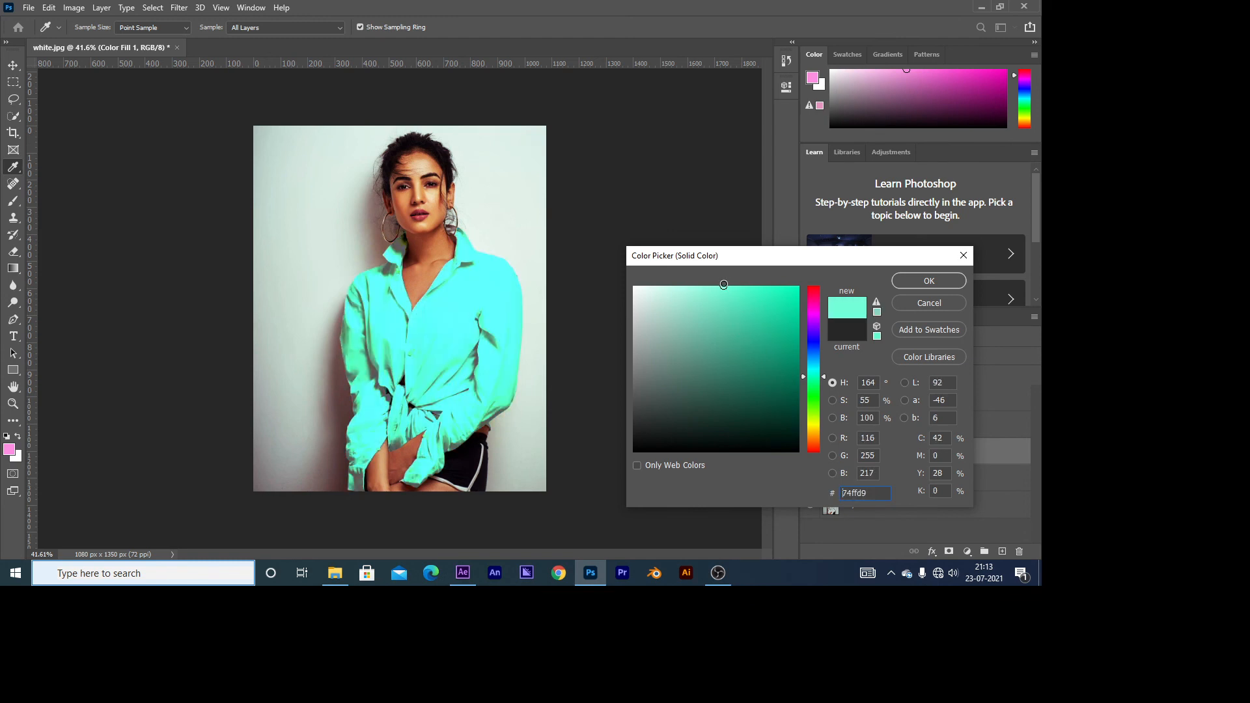
{"action": "mouse_move", "coordinate": [724, 285]}
{"action": "left_mouse_down"}
{"action": "mouse_move", "coordinate": [720, 346]}
{"action": "mouse_move", "coordinate": [718, 332]}
{"action": "left_mouse_up"}
{"action": "mouse_move", "coordinate": [816, 387]}
{"action": "left_mouse_down"}
{"action": "mouse_move", "coordinate": [814, 411]}
{"action": "mouse_move", "coordinate": [805, 340]}
{"action": "mouse_move", "coordinate": [805, 398]}
{"action": "mouse_move", "coordinate": [793, 358]}
{"action": "mouse_move", "coordinate": [800, 415]}
{"action": "mouse_move", "coordinate": [787, 342]}
{"action": "mouse_move", "coordinate": [797, 436]}
{"action": "mouse_move", "coordinate": [792, 361]}
{"action": "mouse_move", "coordinate": [795, 375]}
{"action": "mouse_move", "coordinate": [770, 397]}
{"action": "mouse_move", "coordinate": [778, 348]}
{"action": "mouse_move", "coordinate": [795, 347]}
{"action": "mouse_move", "coordinate": [807, 374]}
{"action": "mouse_move", "coordinate": [806, 333]}
{"action": "mouse_move", "coordinate": [816, 438]}
{"action": "mouse_move", "coordinate": [817, 393]}
{"action": "mouse_move", "coordinate": [796, 385]}
{"action": "mouse_move", "coordinate": [793, 293]}
{"action": "mouse_move", "coordinate": [794, 329]}
{"action": "left_mouse_up"}
{"action": "left_click", "coordinate": [929, 281]}
Step: Compare the shirt with and without its new colour by hiding and showing the Color Fill layer
{"action": "key", "text": "b"}
{"action": "scroll", "coordinate": [508, 430], "scroll_direction": "up", "scroll_amount": 6}
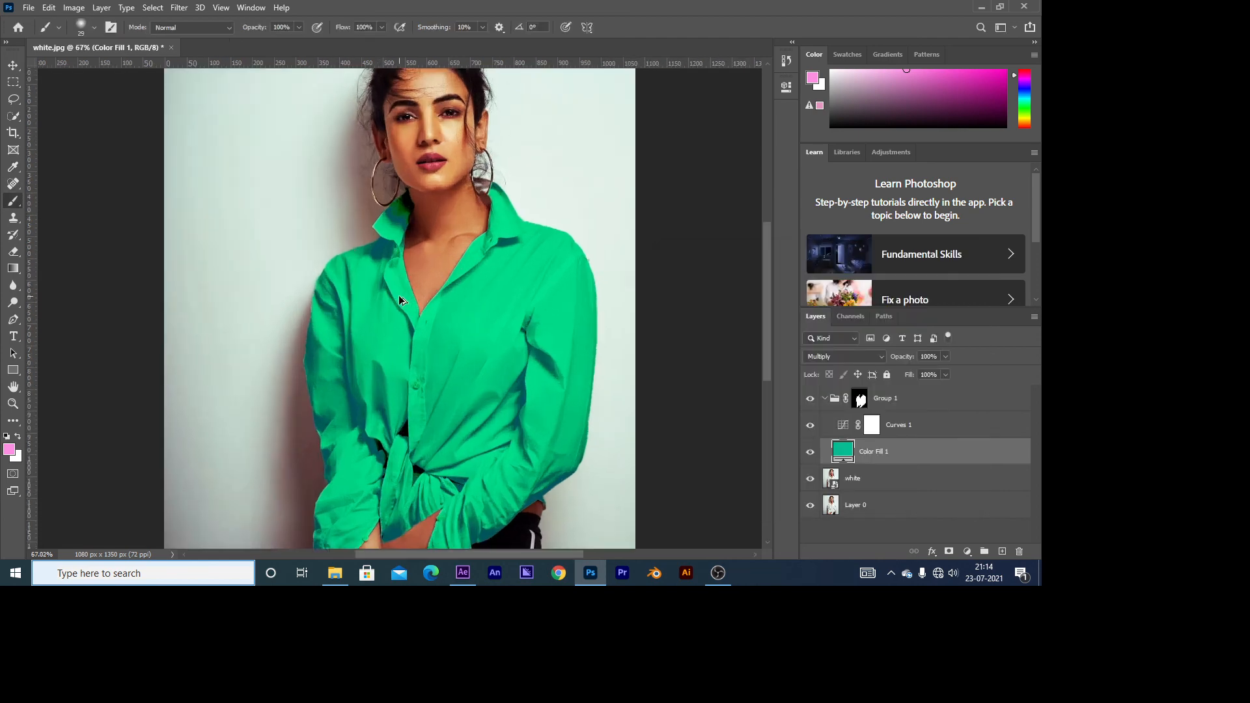
{"action": "scroll", "coordinate": [507, 430], "scroll_direction": "down", "scroll_amount": 8}
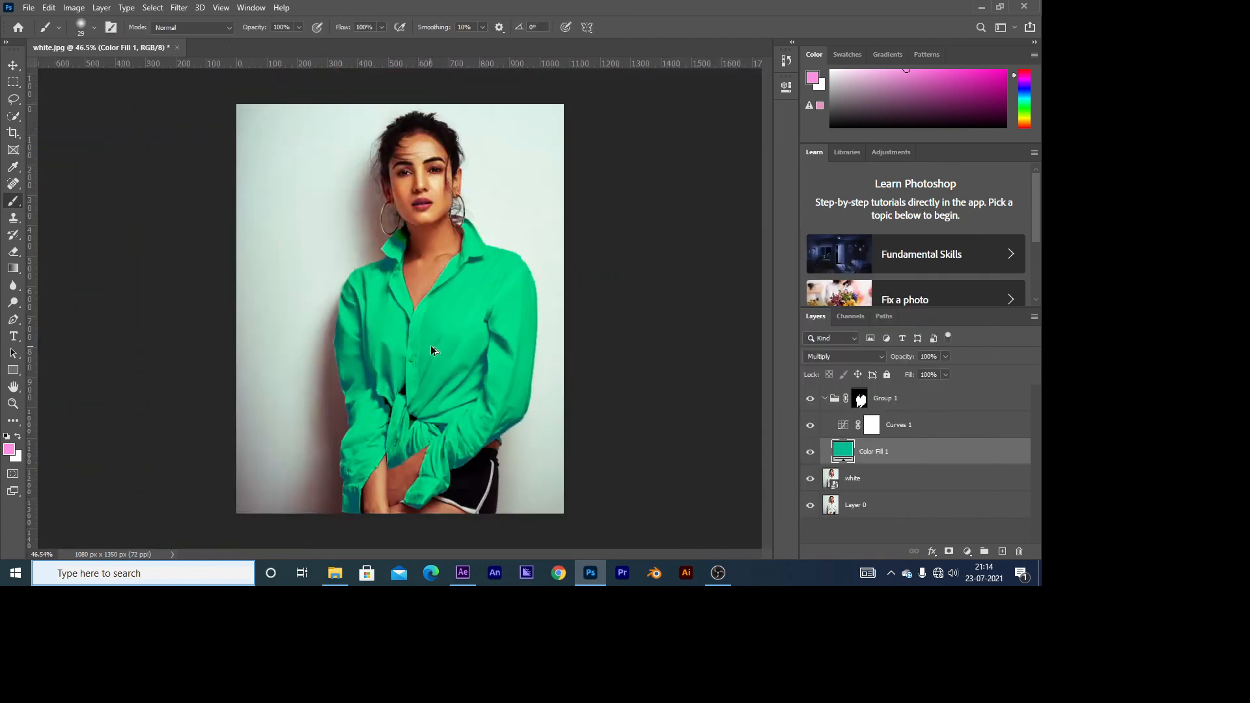
{"action": "left_click", "coordinate": [809, 456]}
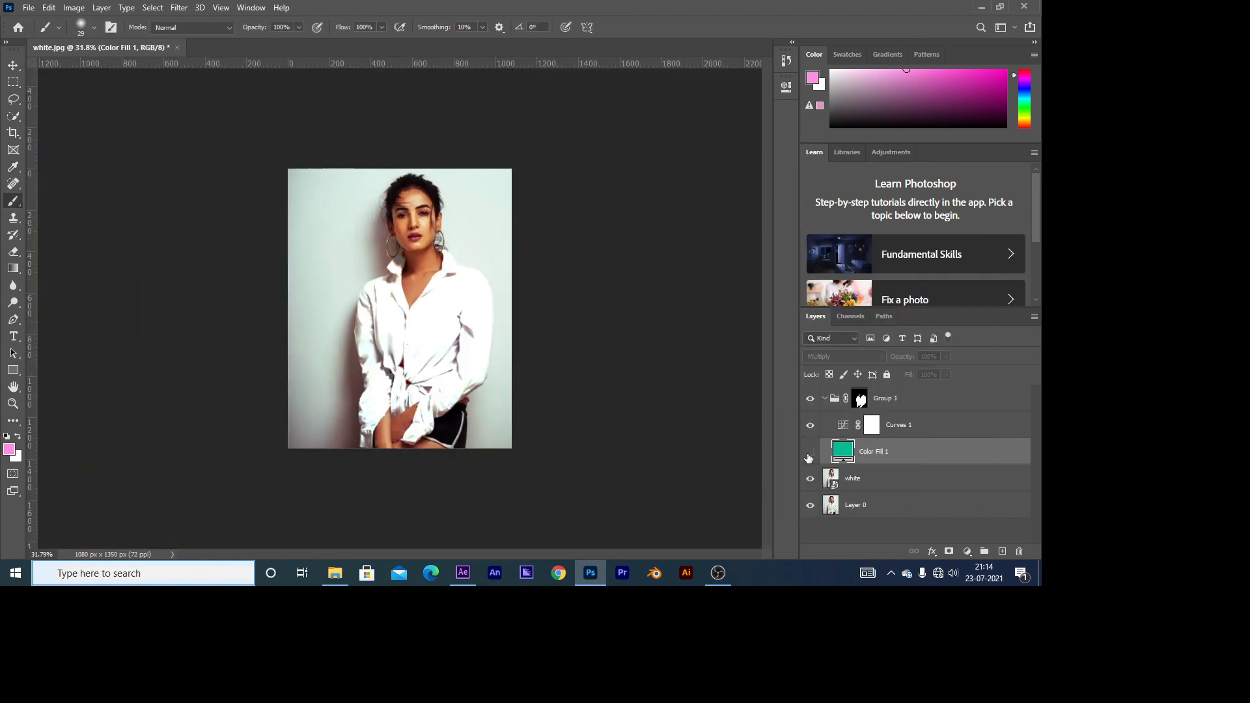
{"action": "left_click", "coordinate": [809, 456]}
{"action": "scroll", "coordinate": [514, 369], "scroll_direction": "up", "scroll_amount": 2}
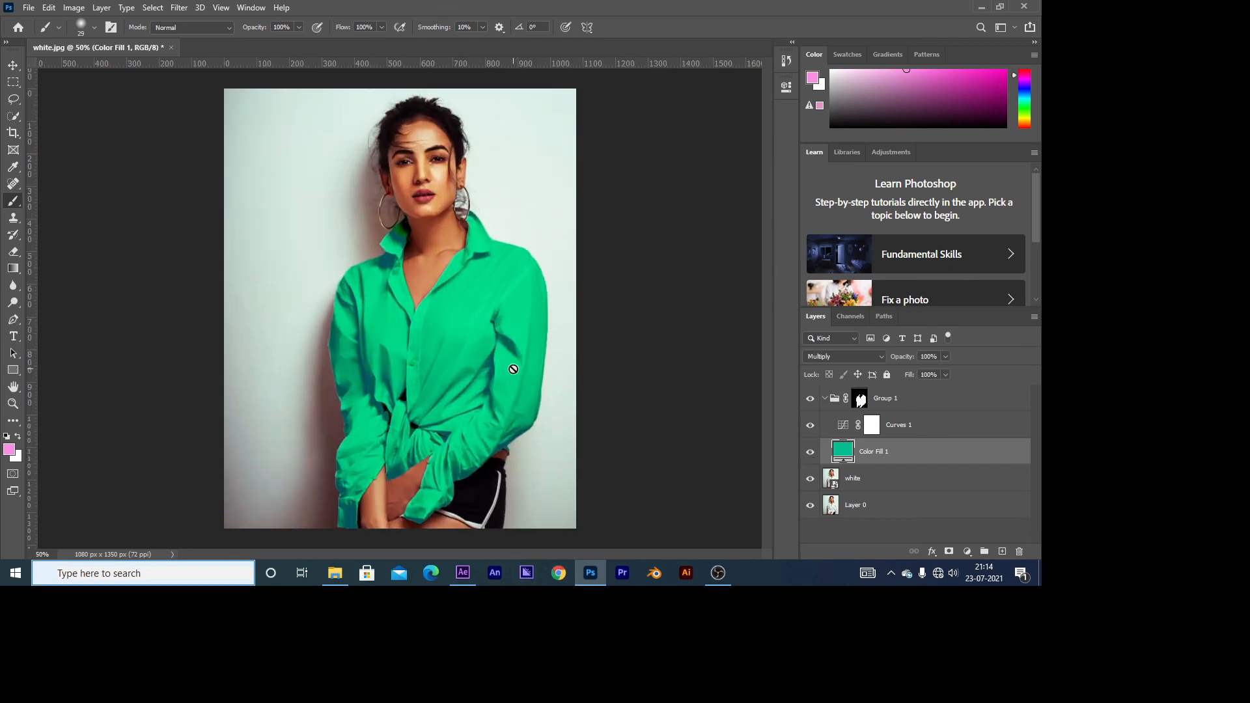